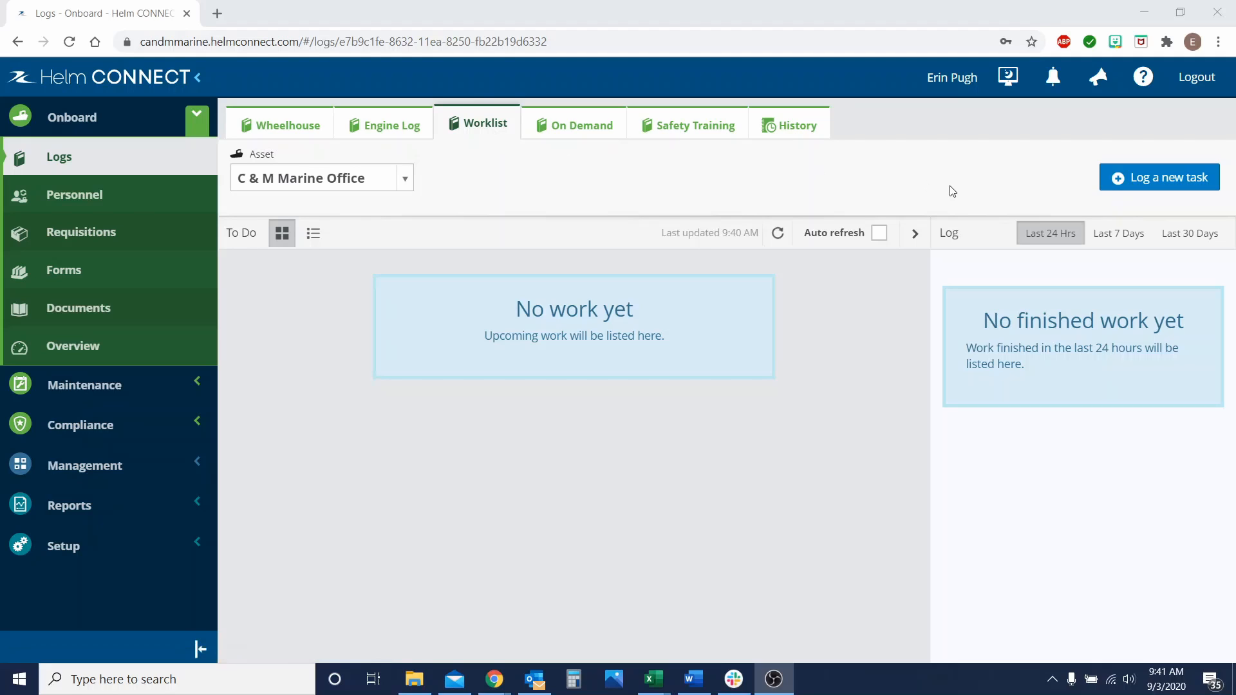
Start logging a new task in the Worklist with the description "Broken Hand Rail".
{"action": "left_click", "coordinate": [1158, 187]}
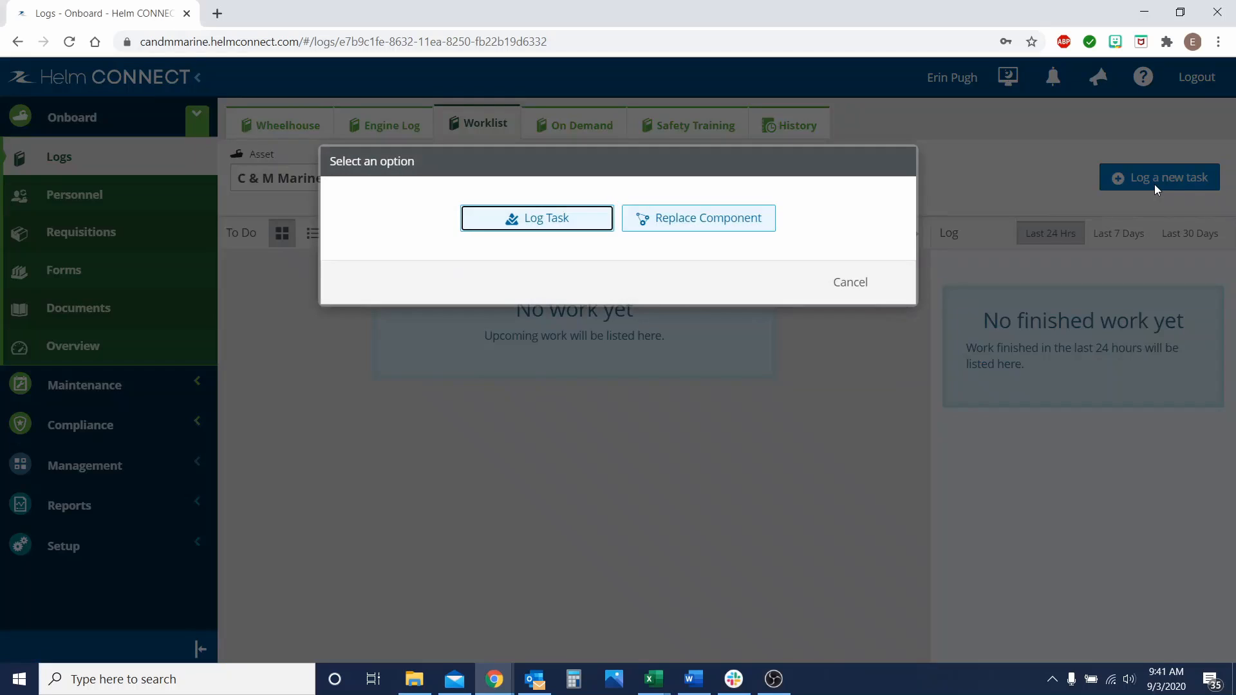
{"action": "left_click", "coordinate": [554, 227]}
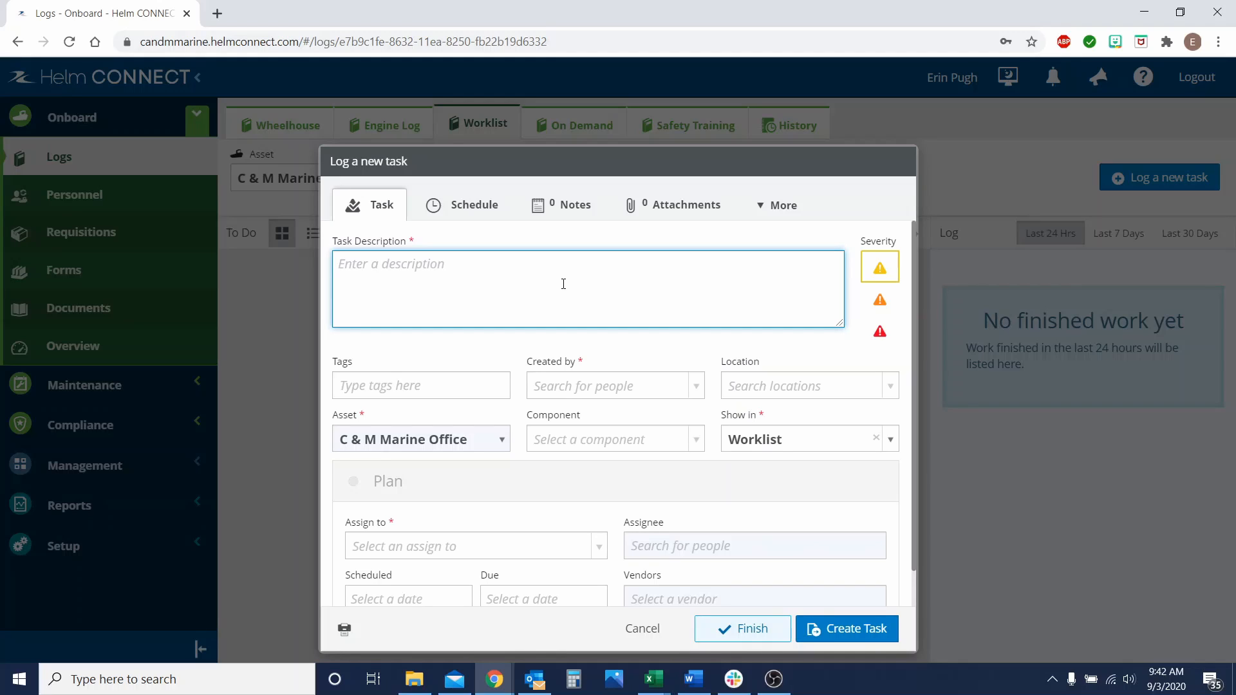
{"action": "type", "text": "Brok"}
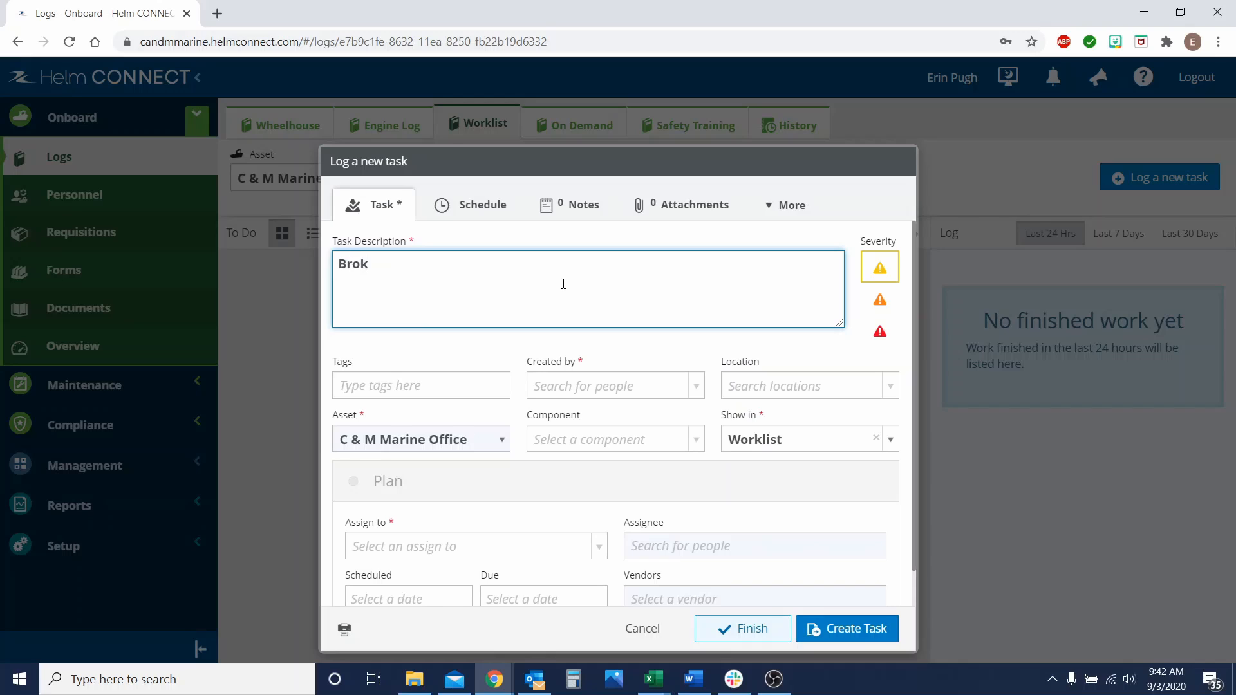
{"action": "type", "text": "e n Hand Rail"}
Add a new "Hand Rail" tag to the task.
{"action": "left_click", "coordinate": [386, 388]}
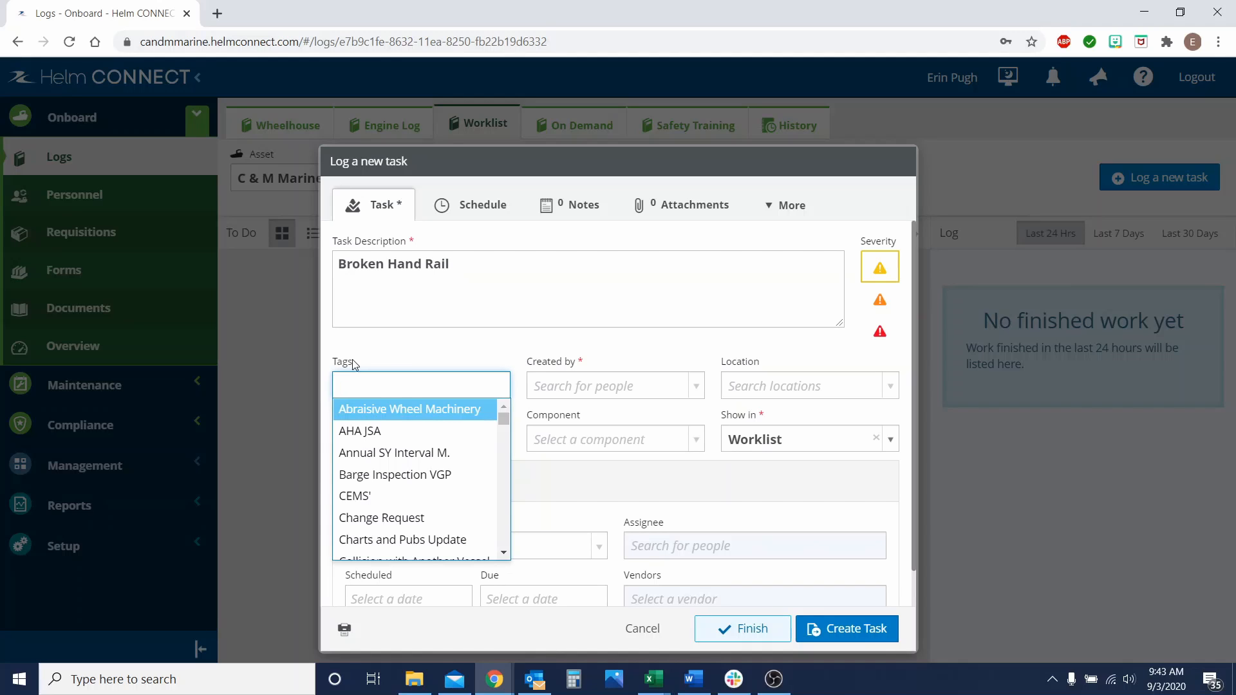
{"action": "type", "text": "Hand R"}
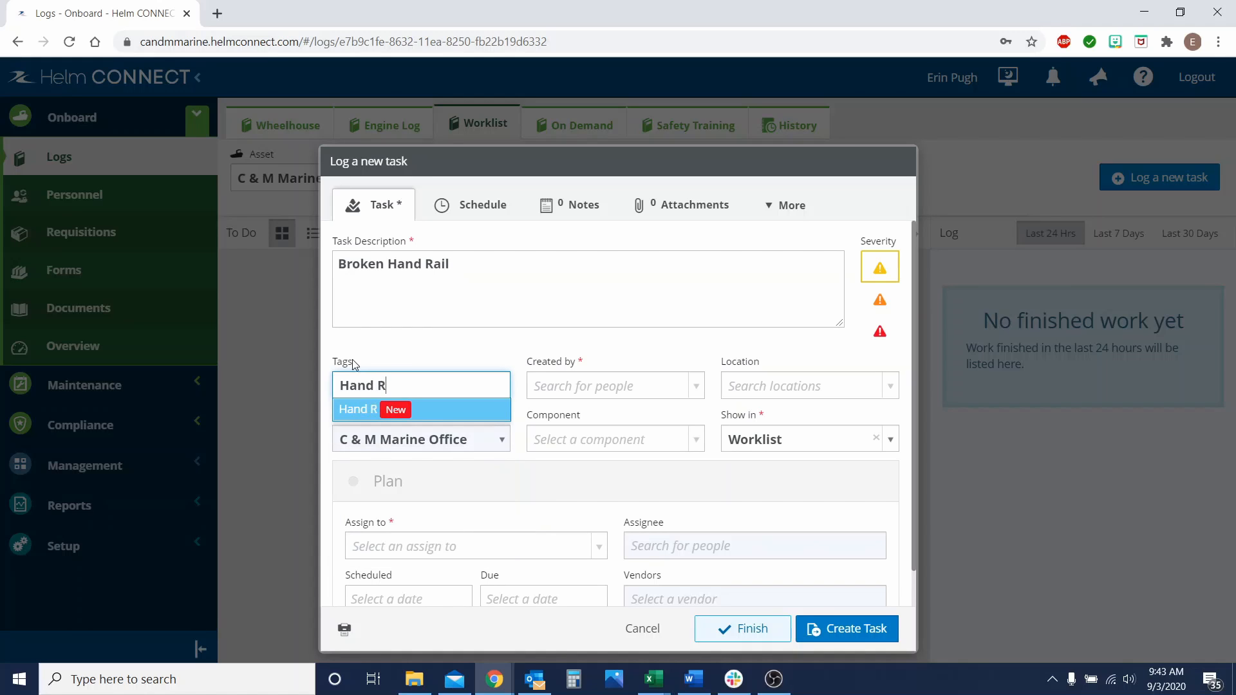
{"action": "type", "text": "ail"}
{"action": "key", "text": "Return"}
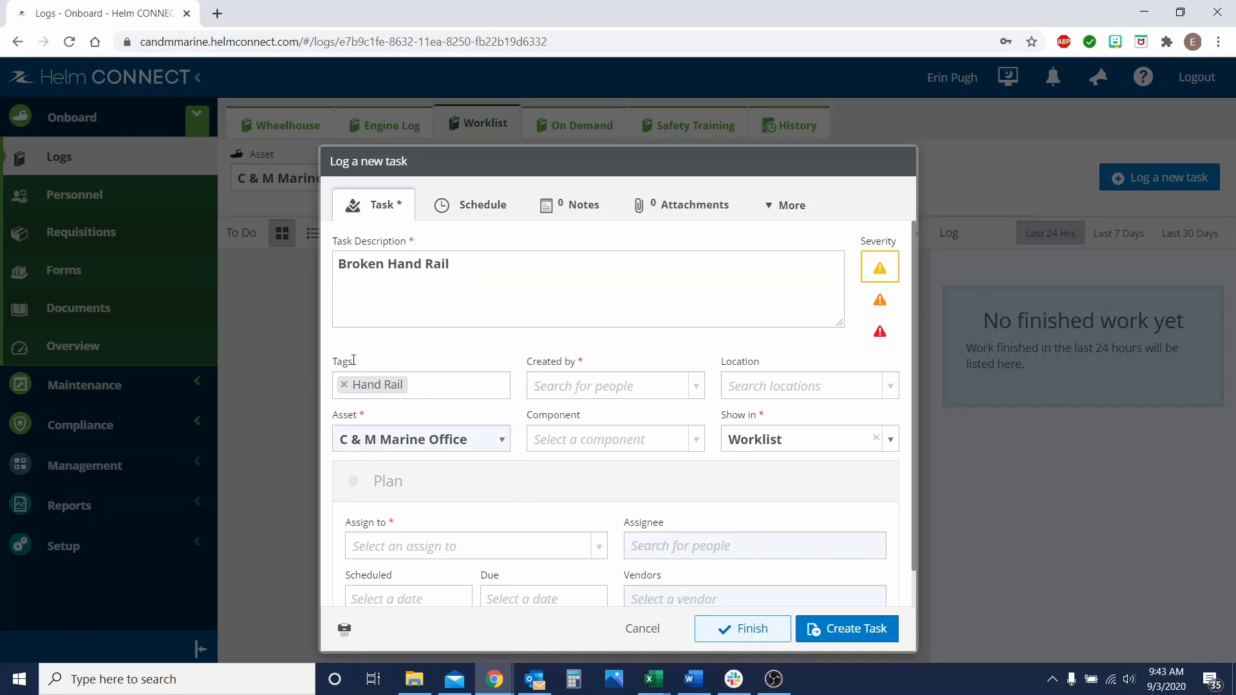
Fill in the task creator's name and set the location to Darrow, LA - Darrow Fleet-LMR175.
{"action": "left_click", "coordinate": [580, 388]}
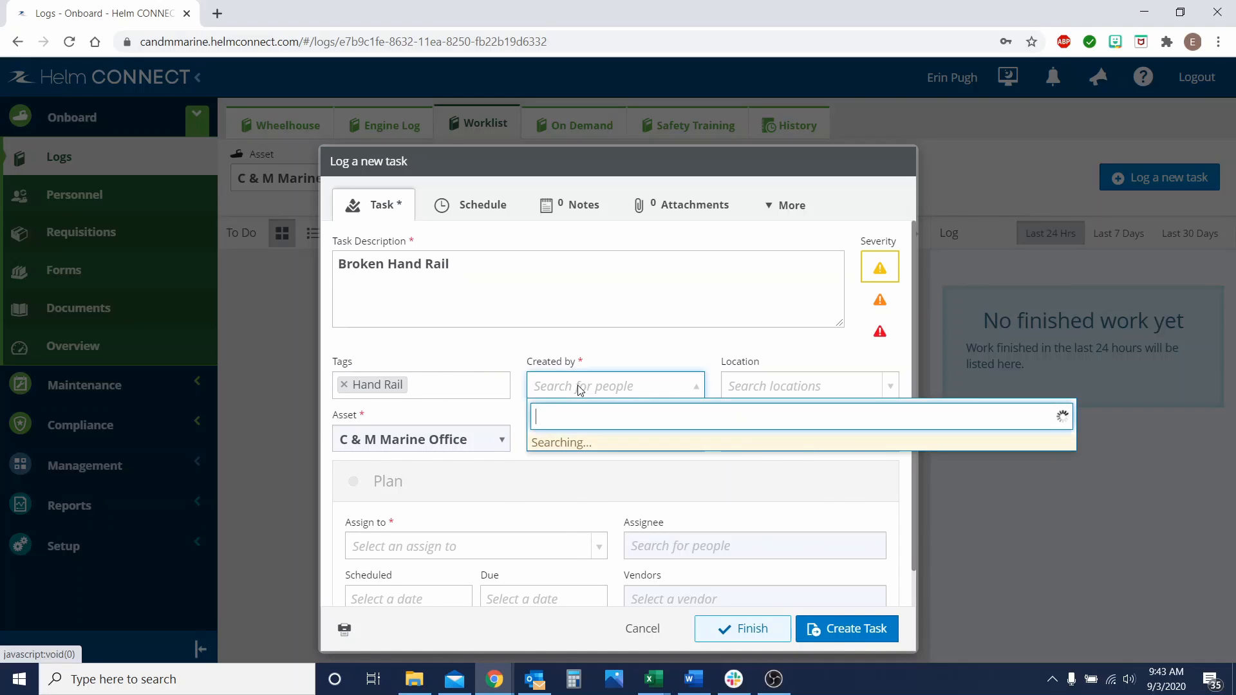
{"action": "type", "text": "erin"}
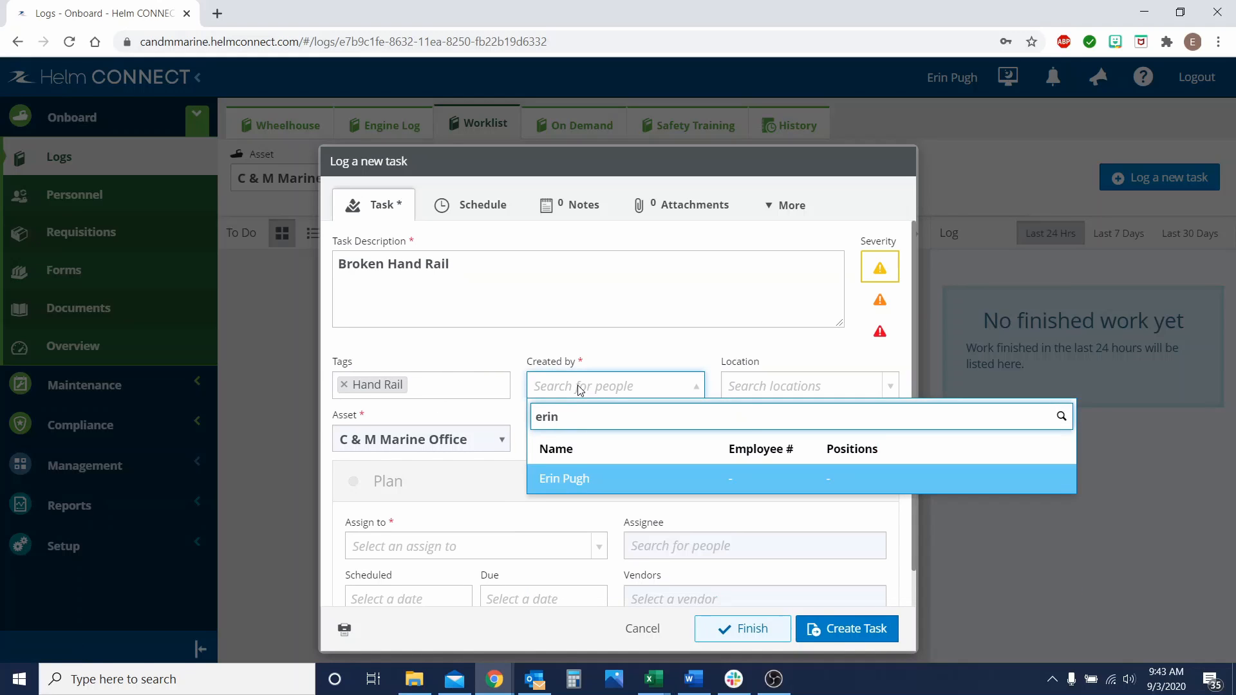
{"action": "key", "text": "Return"}
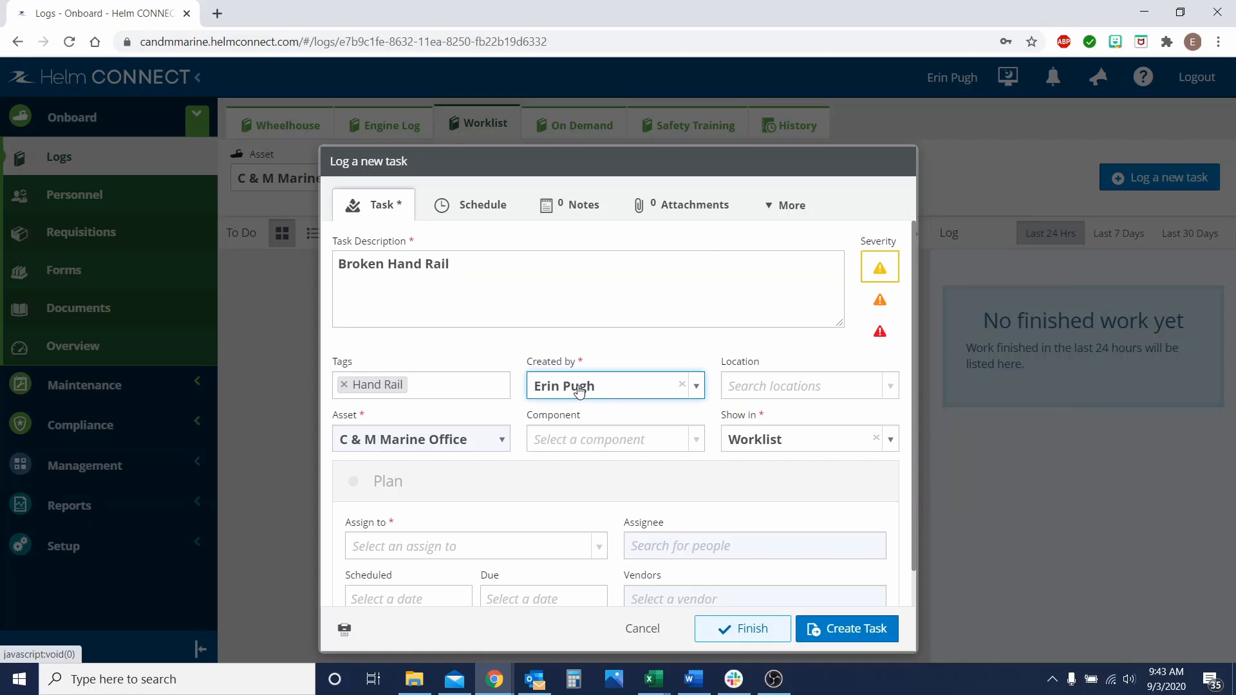
{"action": "left_click", "coordinate": [746, 387]}
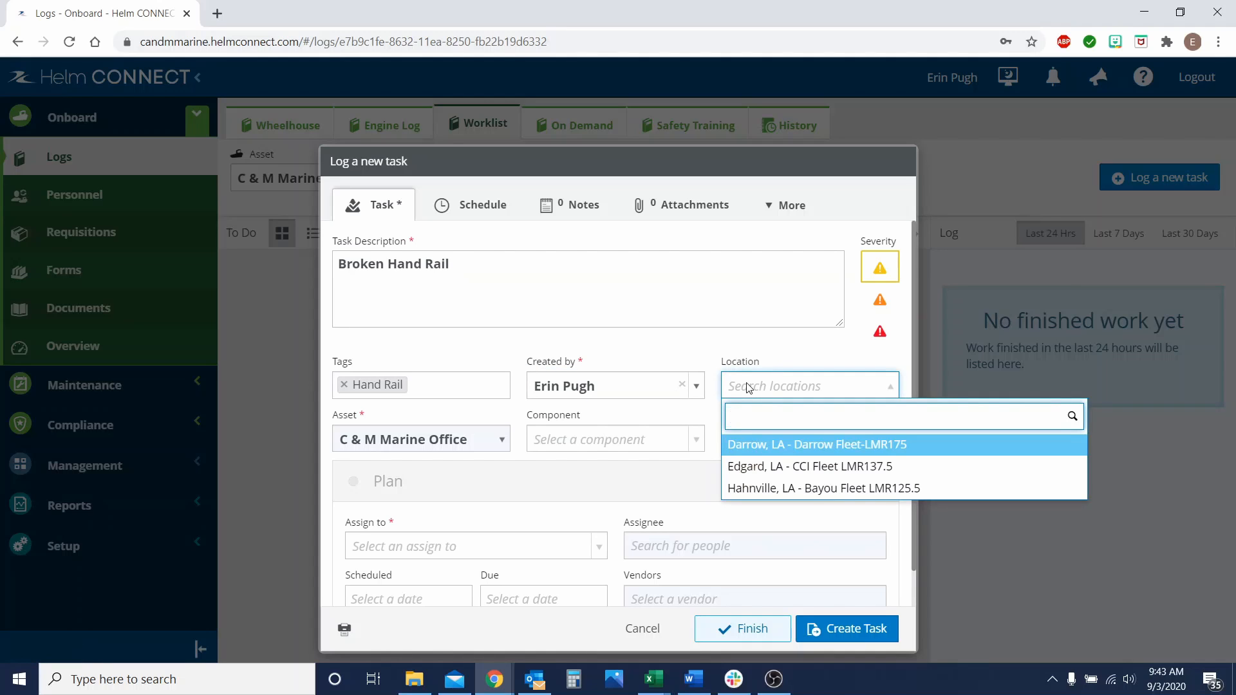
{"action": "left_click", "coordinate": [821, 449]}
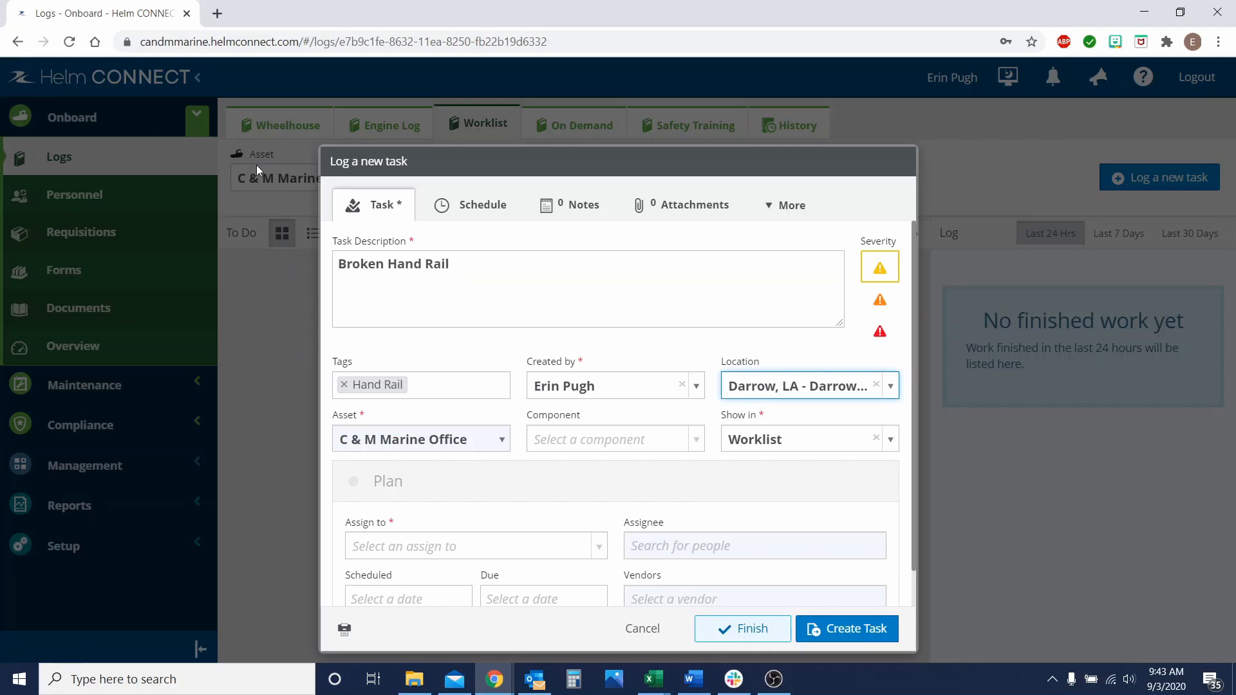
Examine the choices for the task's component and for the log it is shown in.
{"action": "left_click", "coordinate": [572, 444]}
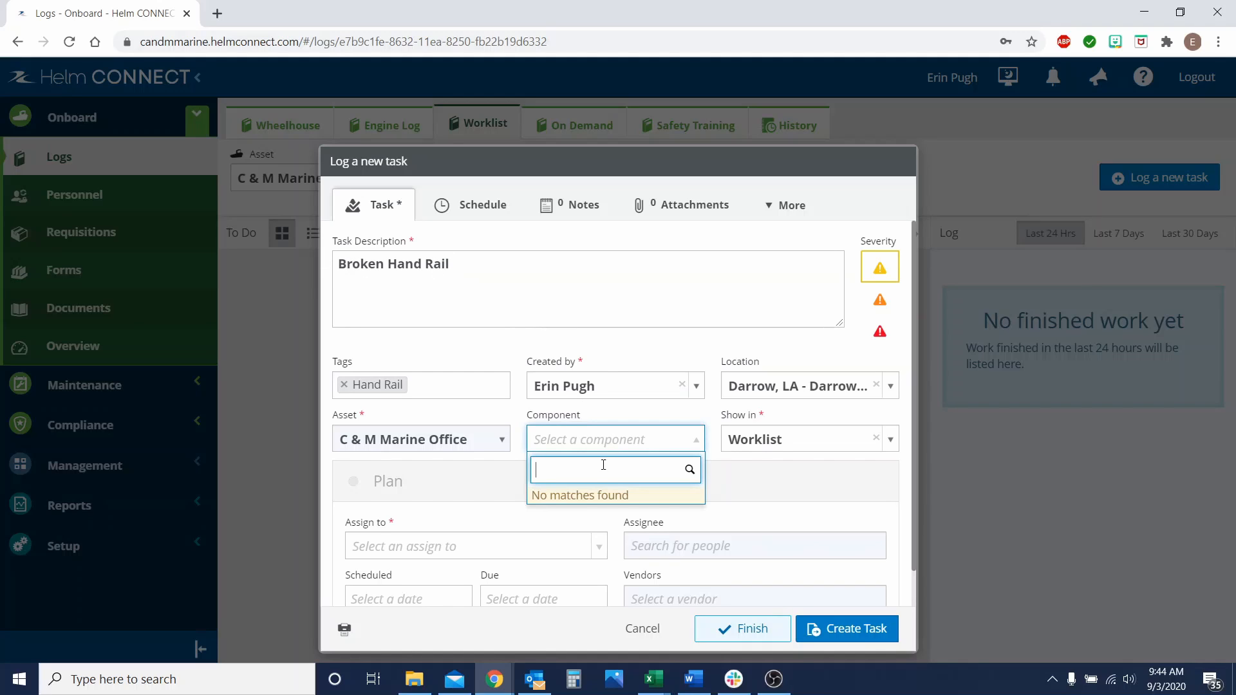
{"action": "left_click", "coordinate": [610, 421]}
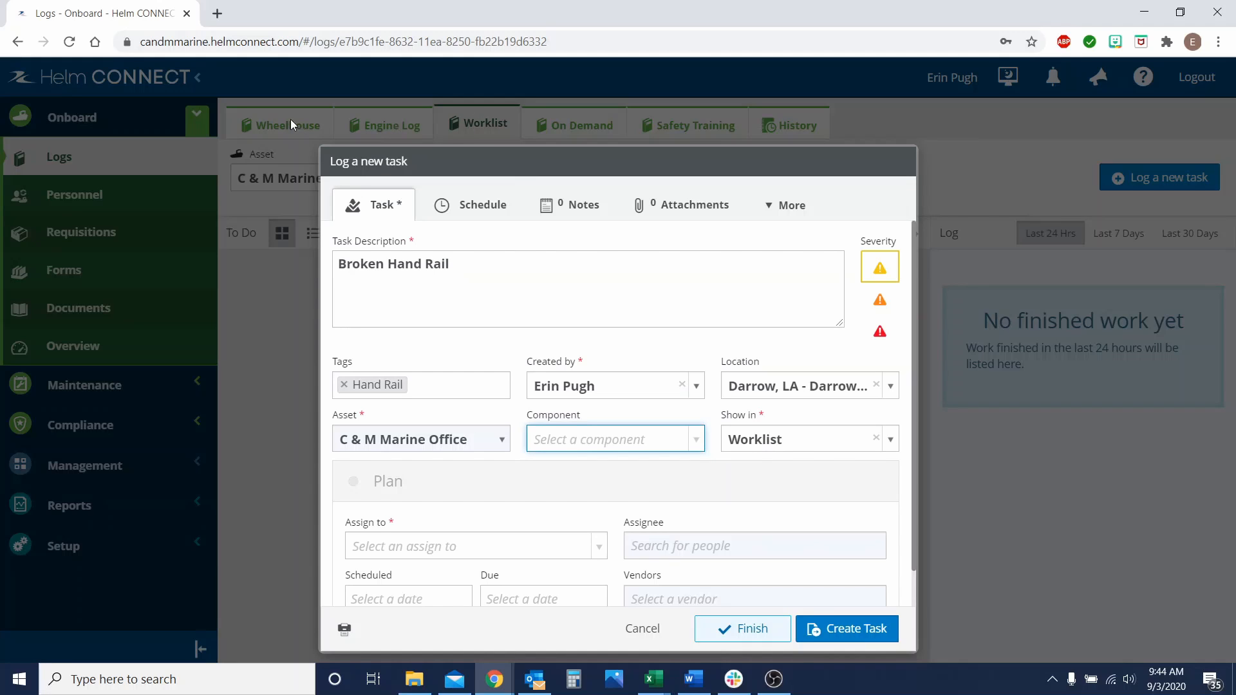
{"action": "left_click", "coordinate": [738, 440]}
{"action": "left_click", "coordinate": [775, 542]}
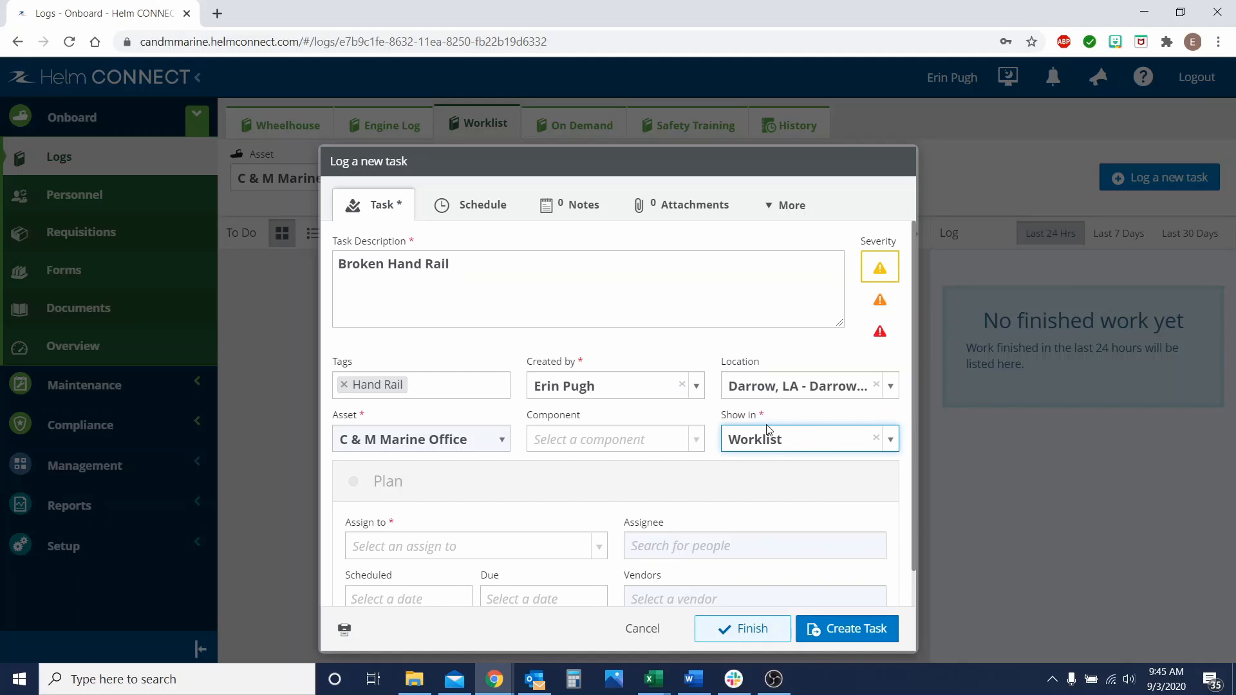
Assign the task to Shore in its plan details.
{"action": "scroll", "coordinate": [758, 433], "scroll_direction": "down", "scroll_amount": 1}
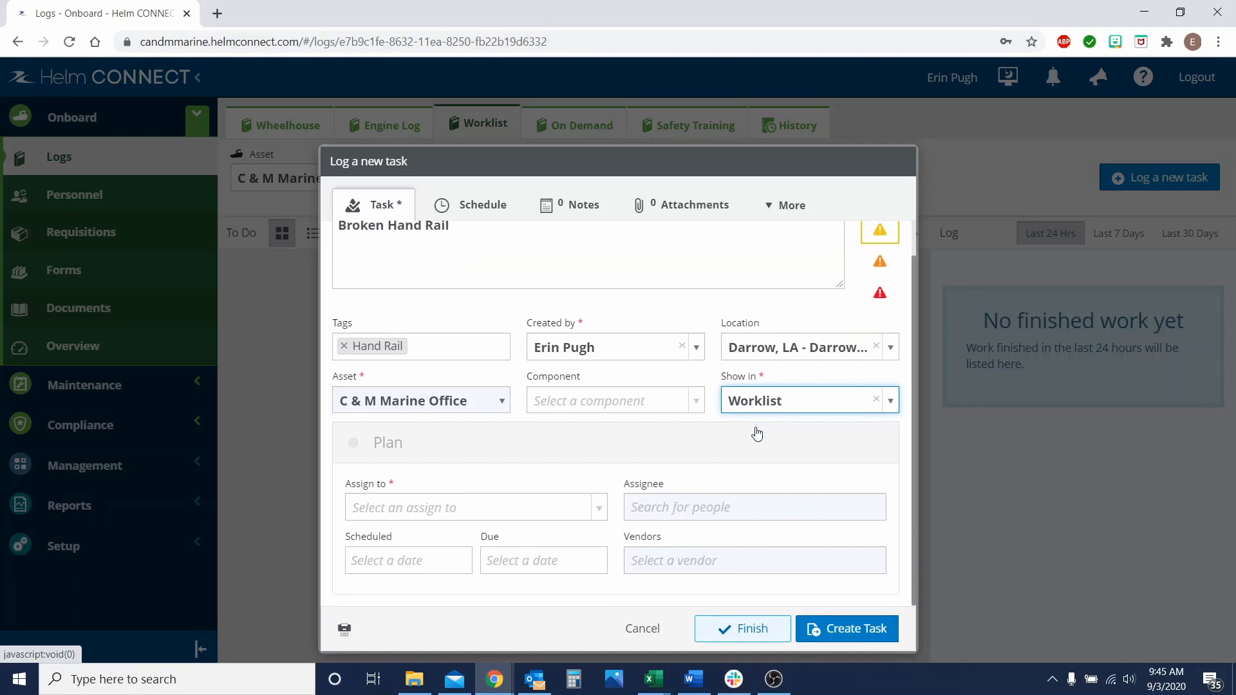
{"action": "left_click", "coordinate": [382, 514]}
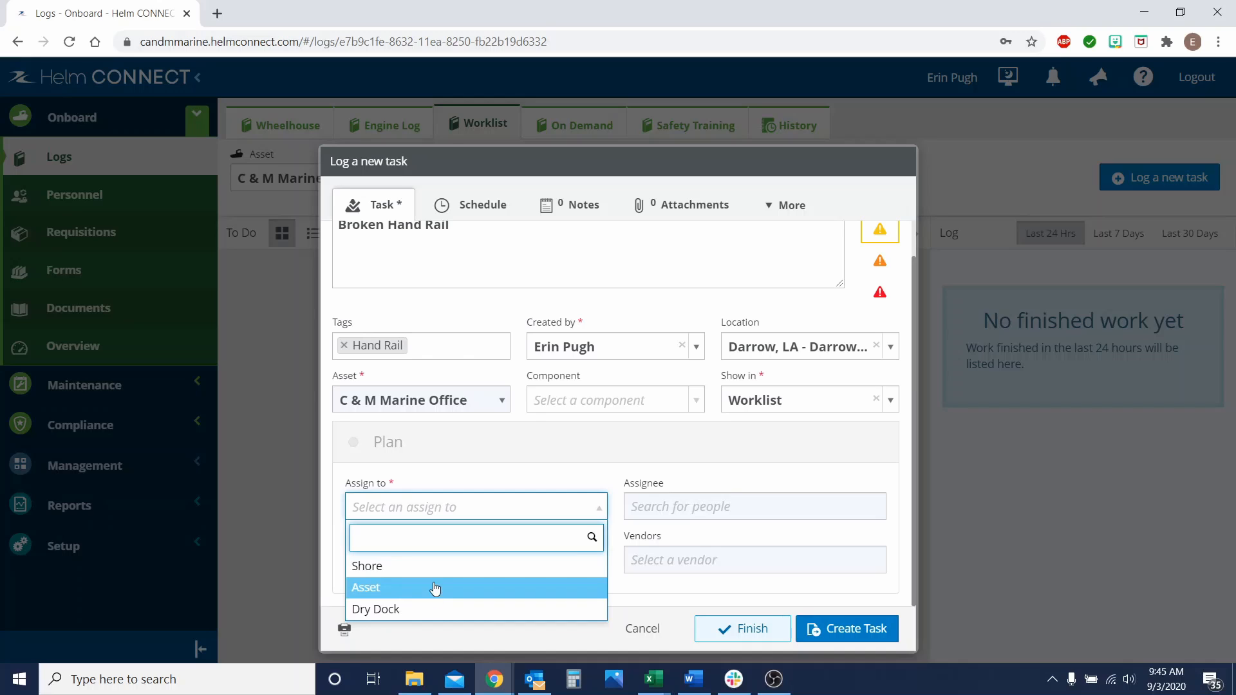
{"action": "left_click", "coordinate": [400, 569]}
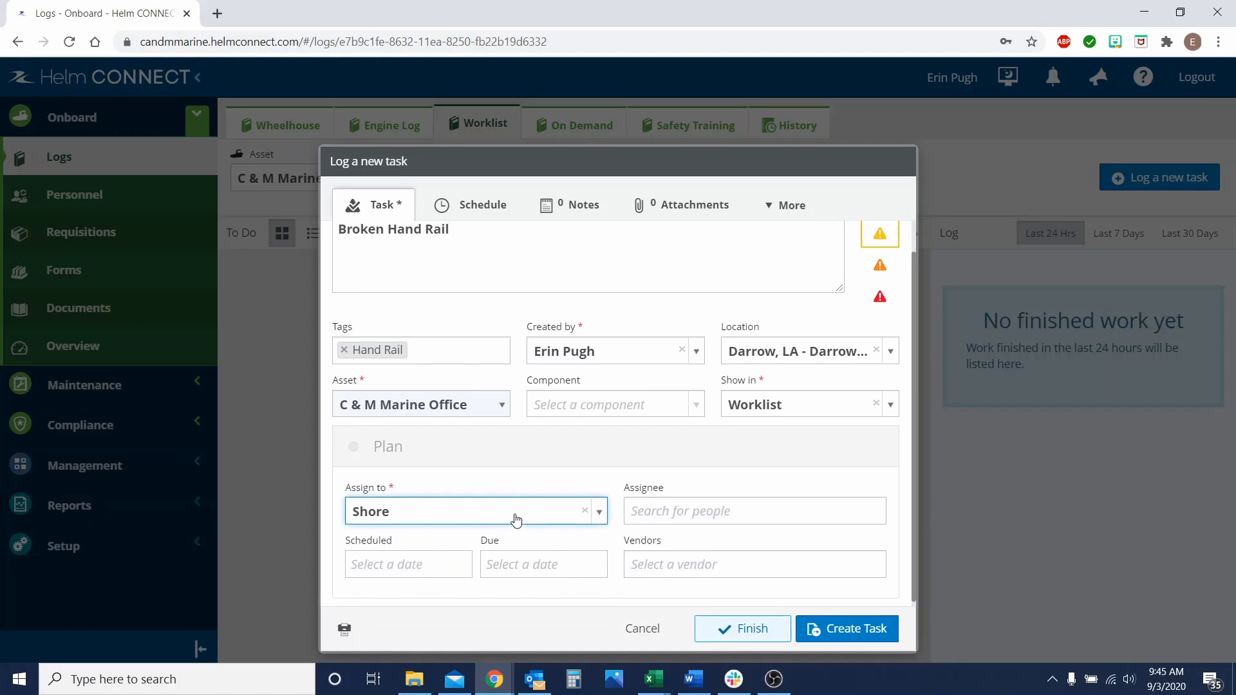
{"action": "scroll", "coordinate": [516, 520], "scroll_direction": "up", "scroll_amount": 1}
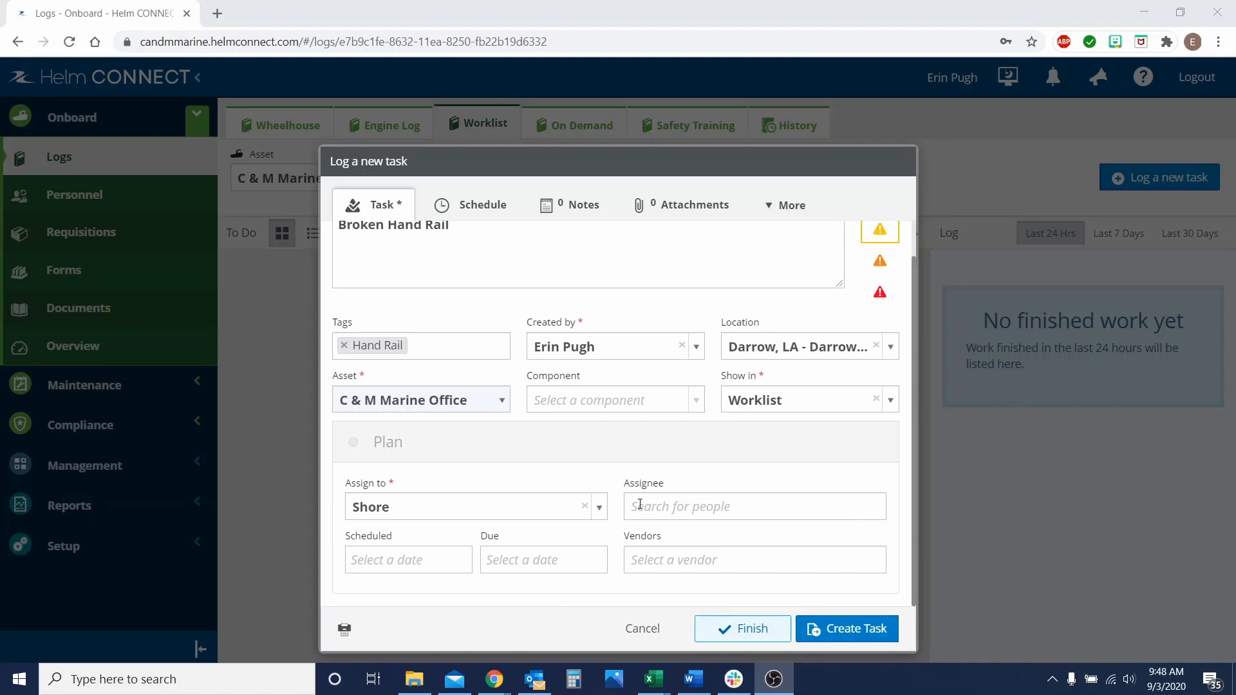
Add two employee-contractors from the people list as assignees and view the task's schedule settings.
{"action": "left_click", "coordinate": [640, 506]}
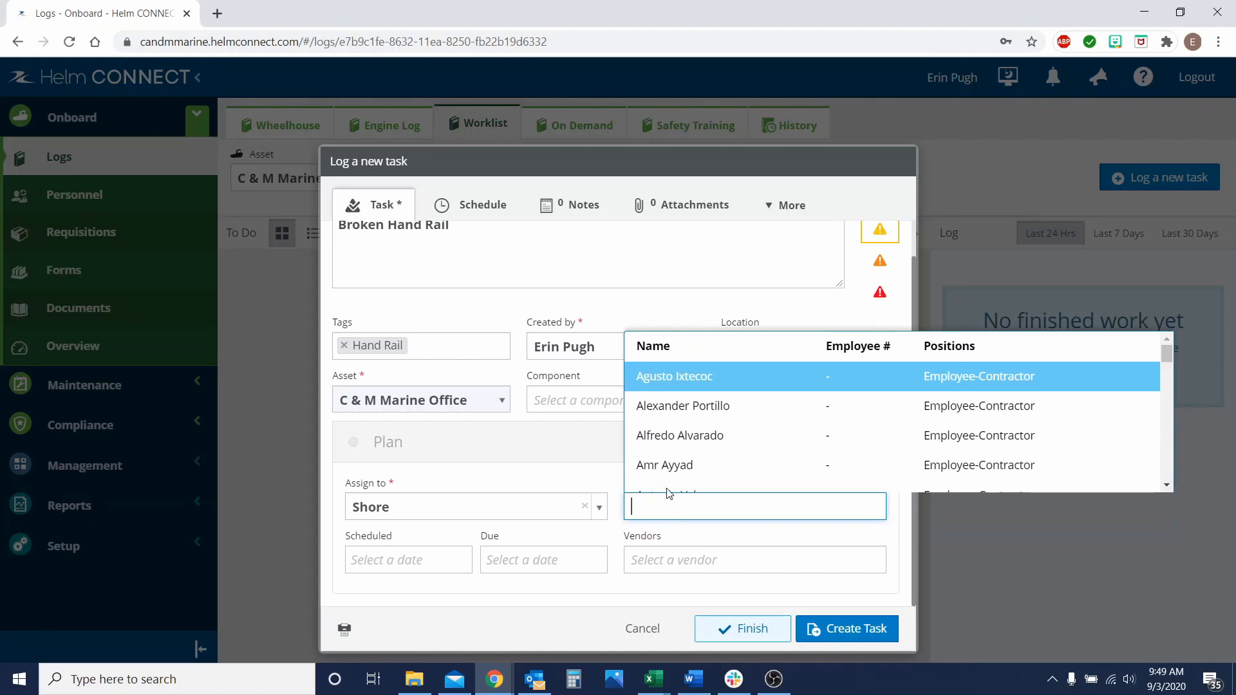
{"action": "left_click", "coordinate": [699, 368]}
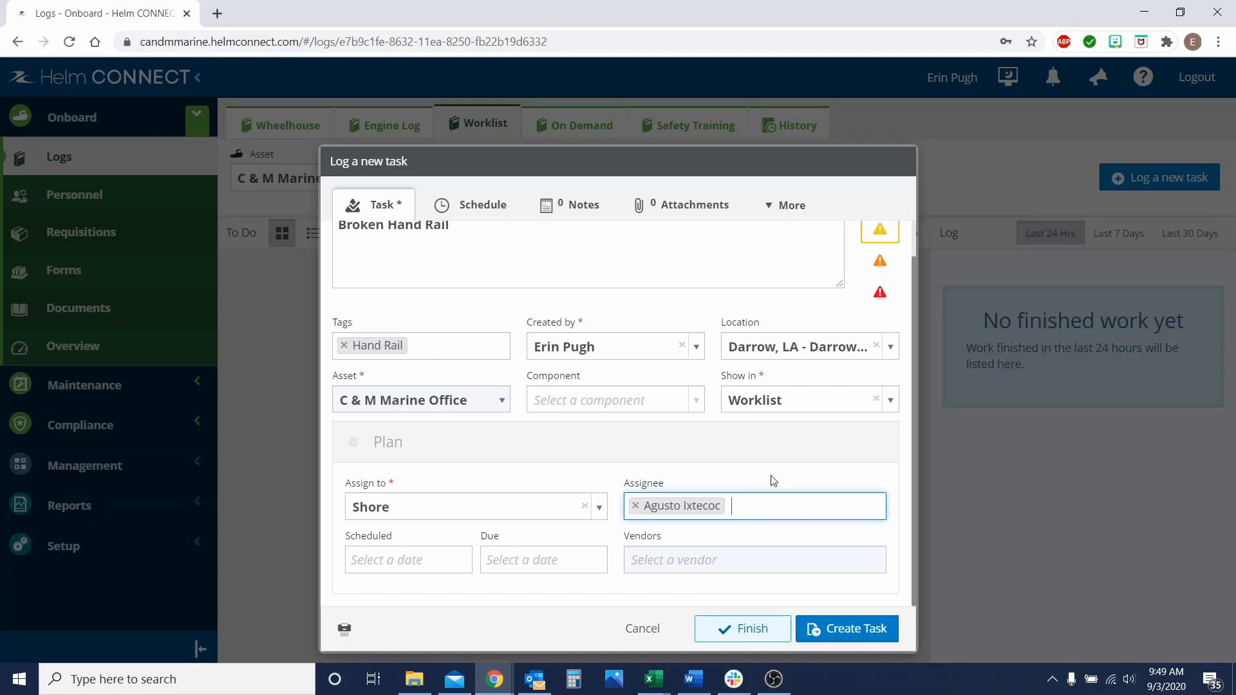
{"action": "left_click", "coordinate": [748, 509]}
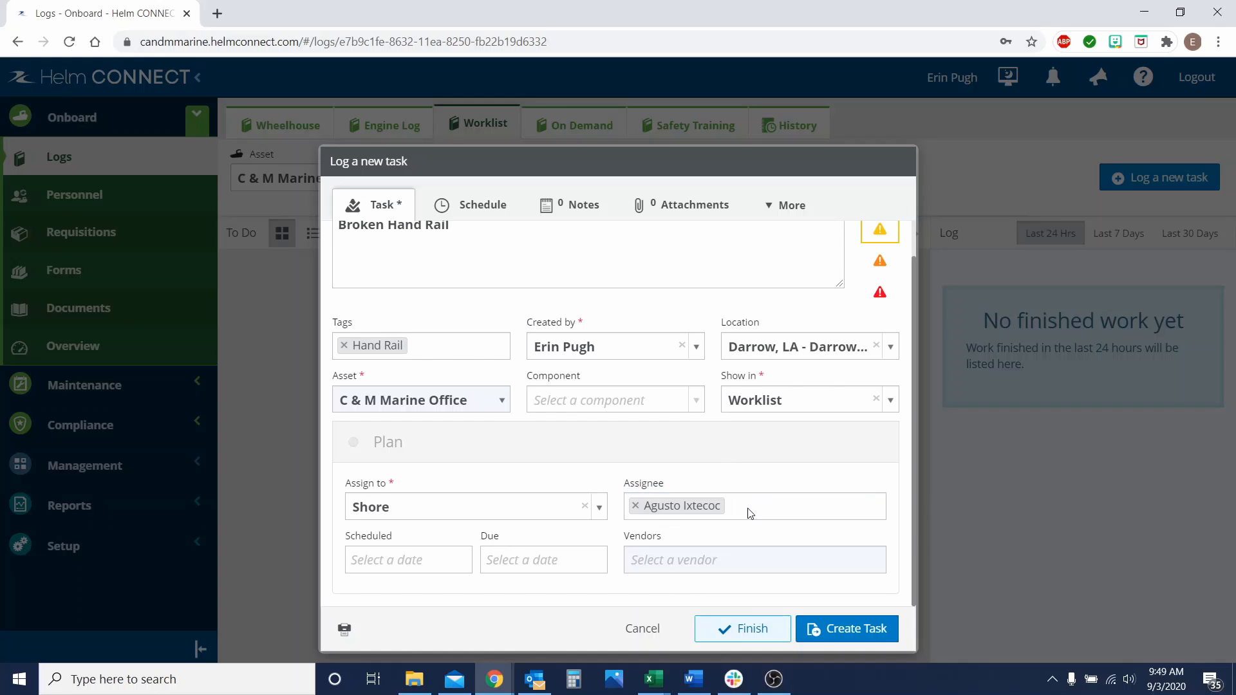
{"action": "left_click", "coordinate": [748, 508]}
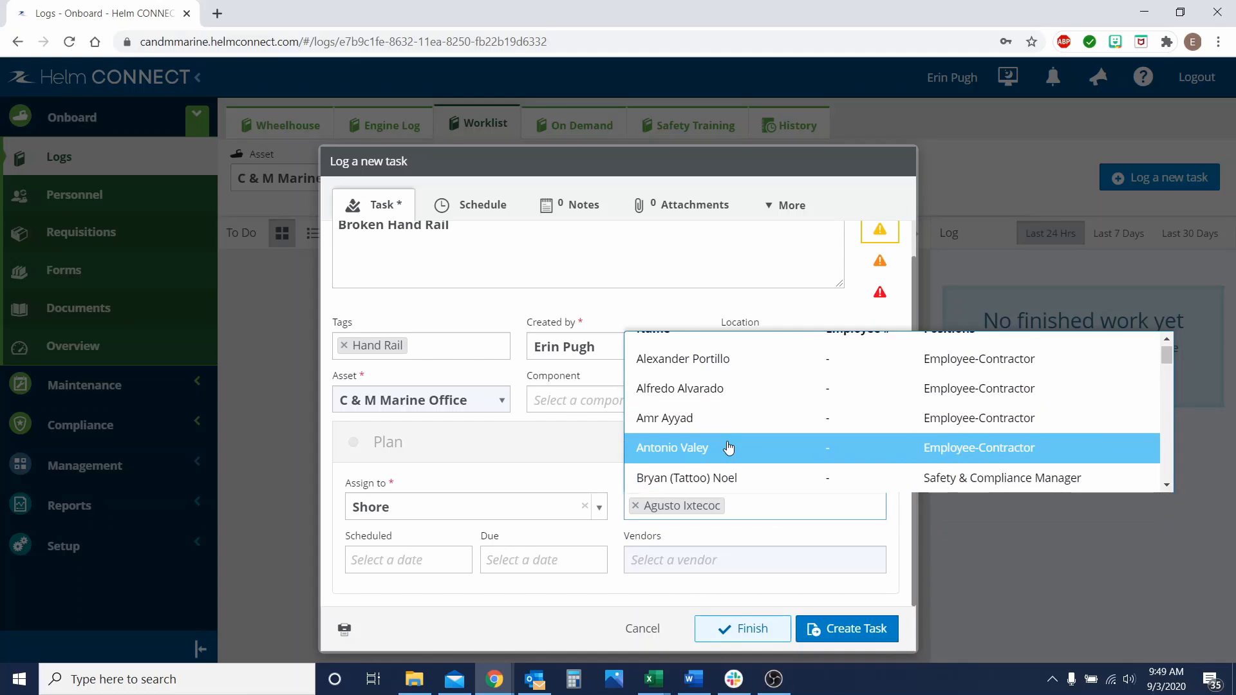
{"action": "left_click", "coordinate": [728, 447]}
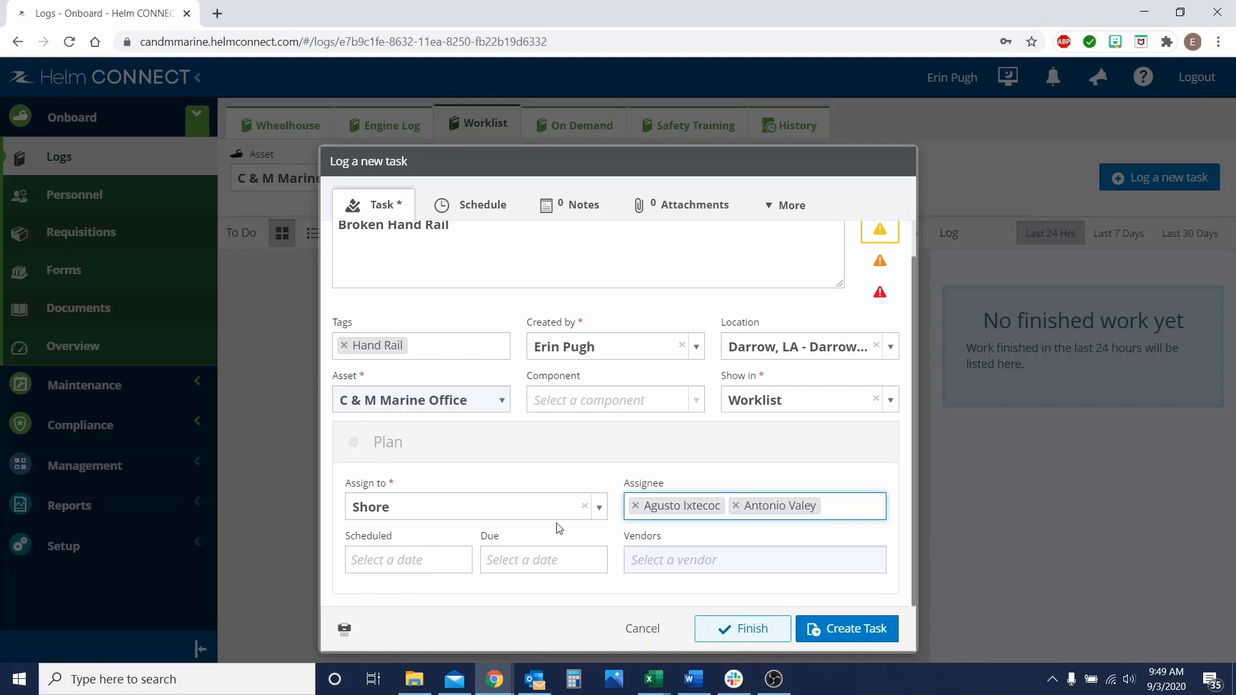
{"action": "scroll", "coordinate": [608, 375], "scroll_direction": "up", "scroll_amount": 1}
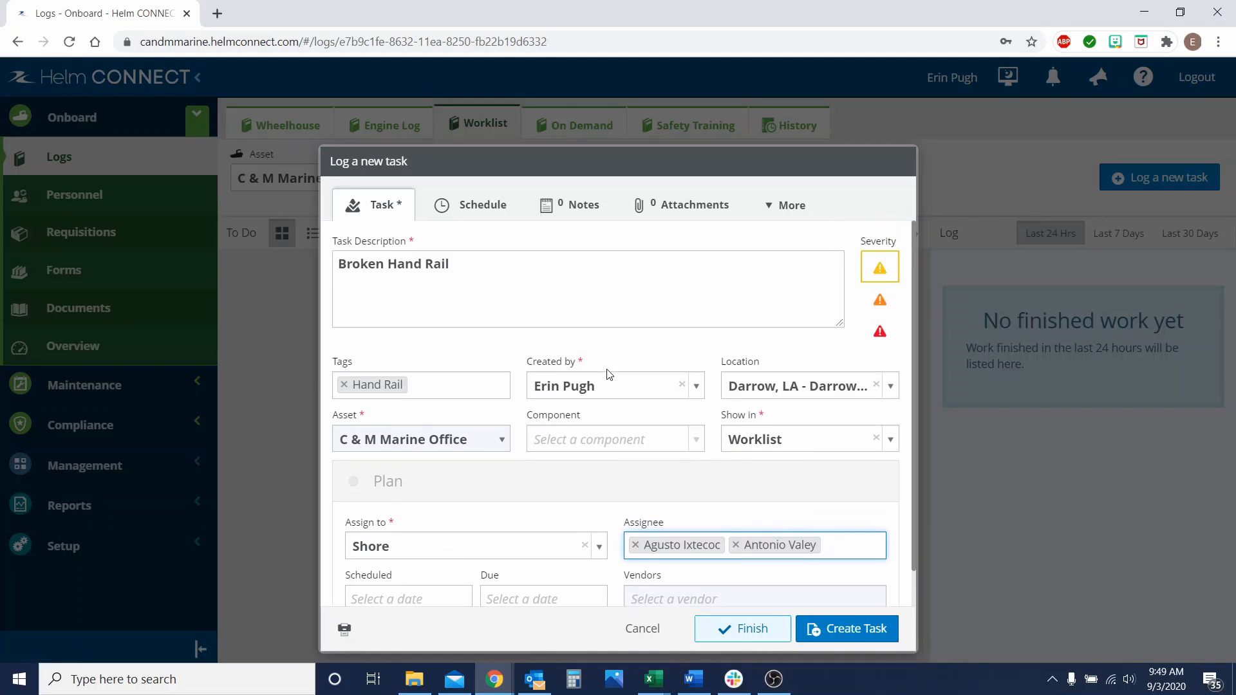
{"action": "left_click", "coordinate": [494, 207]}
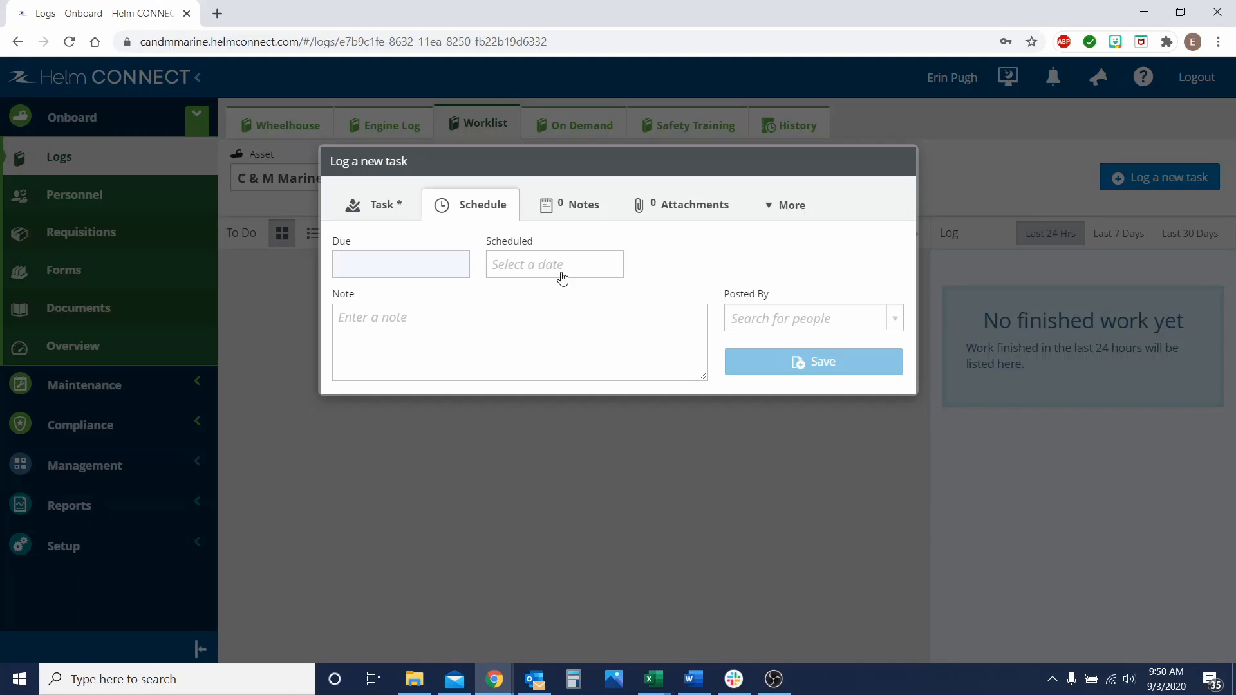
Post the note "Contacted welder will be coming out 09/04" on the task, selecting the poster's name.
{"action": "left_click", "coordinate": [573, 216]}
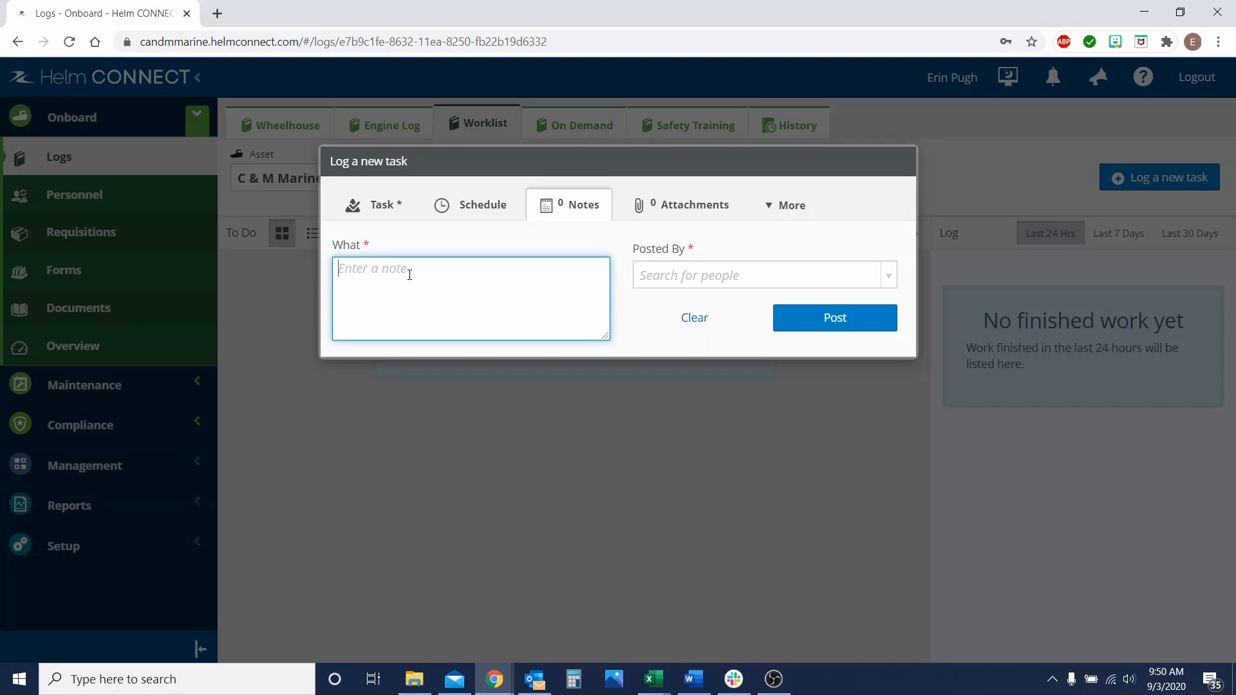
{"action": "type", "text": "Contacted welder will be g"}
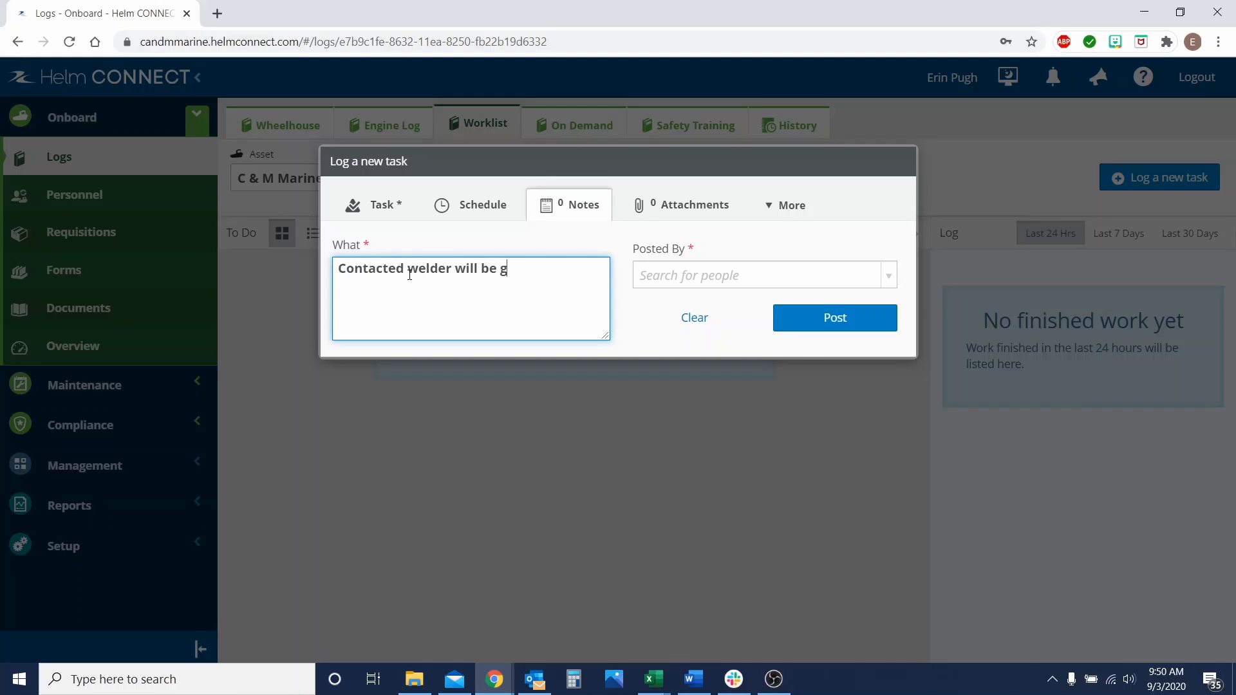
{"action": "key", "text": "BackSpace"}
{"action": "type", "text": "coming out 09/04"}
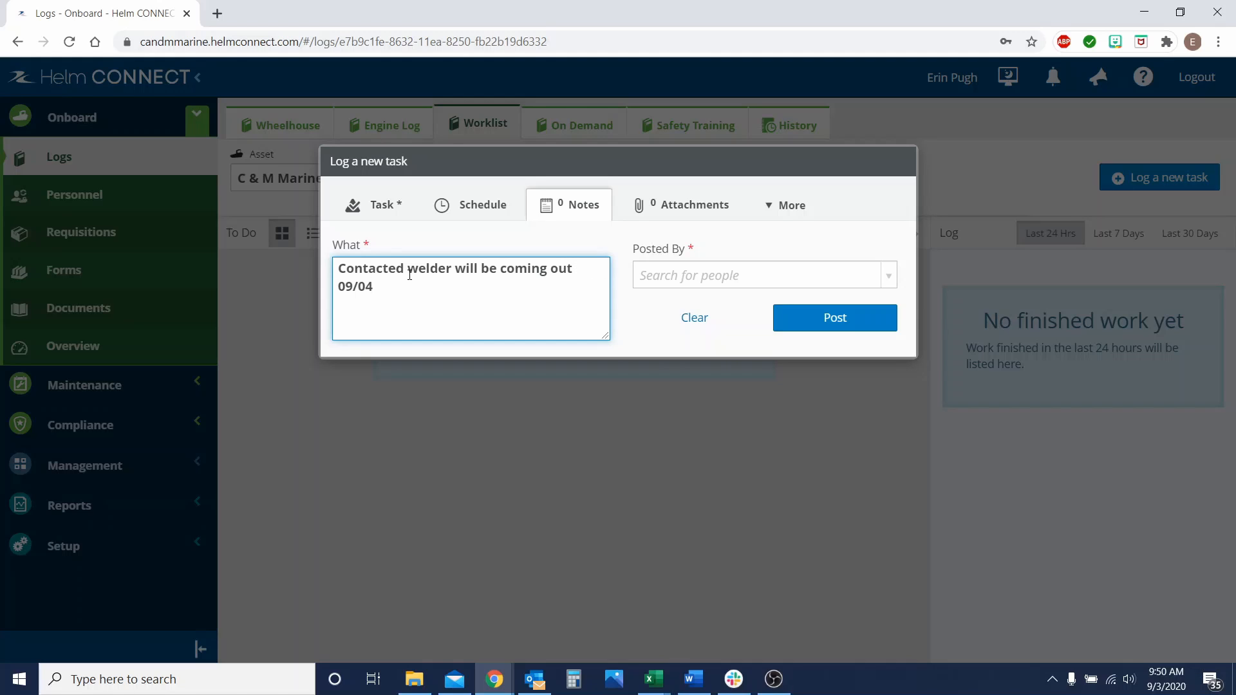
{"action": "left_click", "coordinate": [731, 276]}
{"action": "type", "text": "er"}
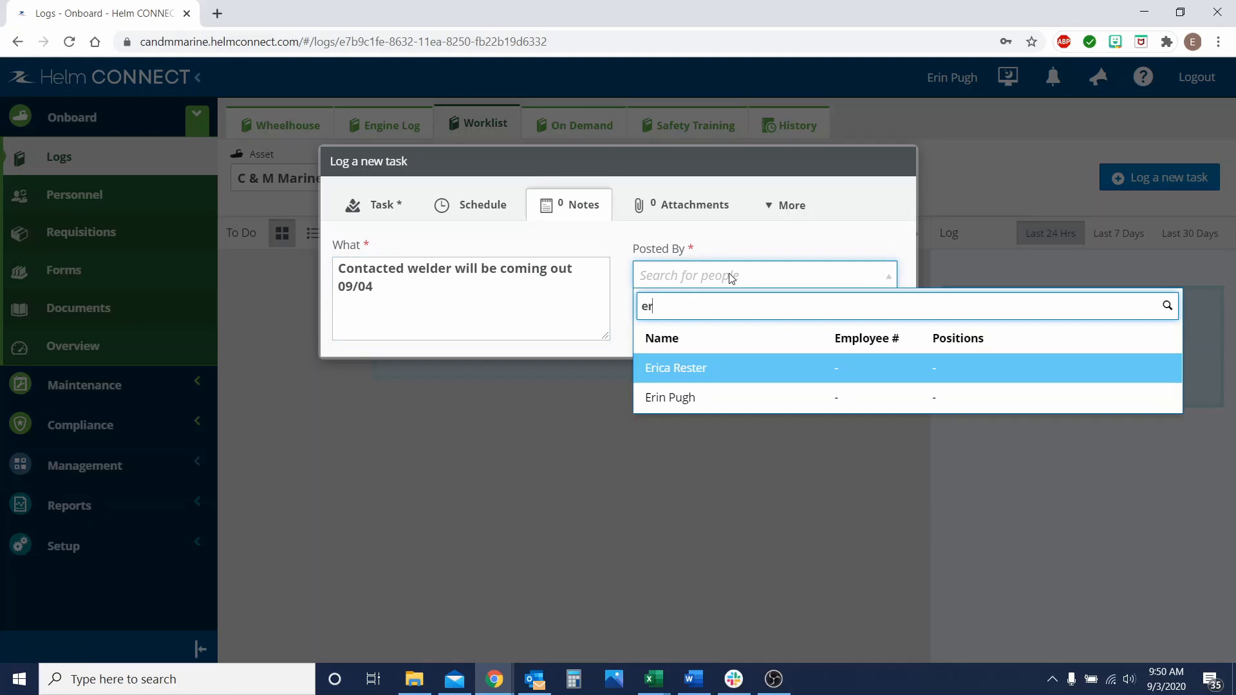
{"action": "left_click", "coordinate": [708, 393]}
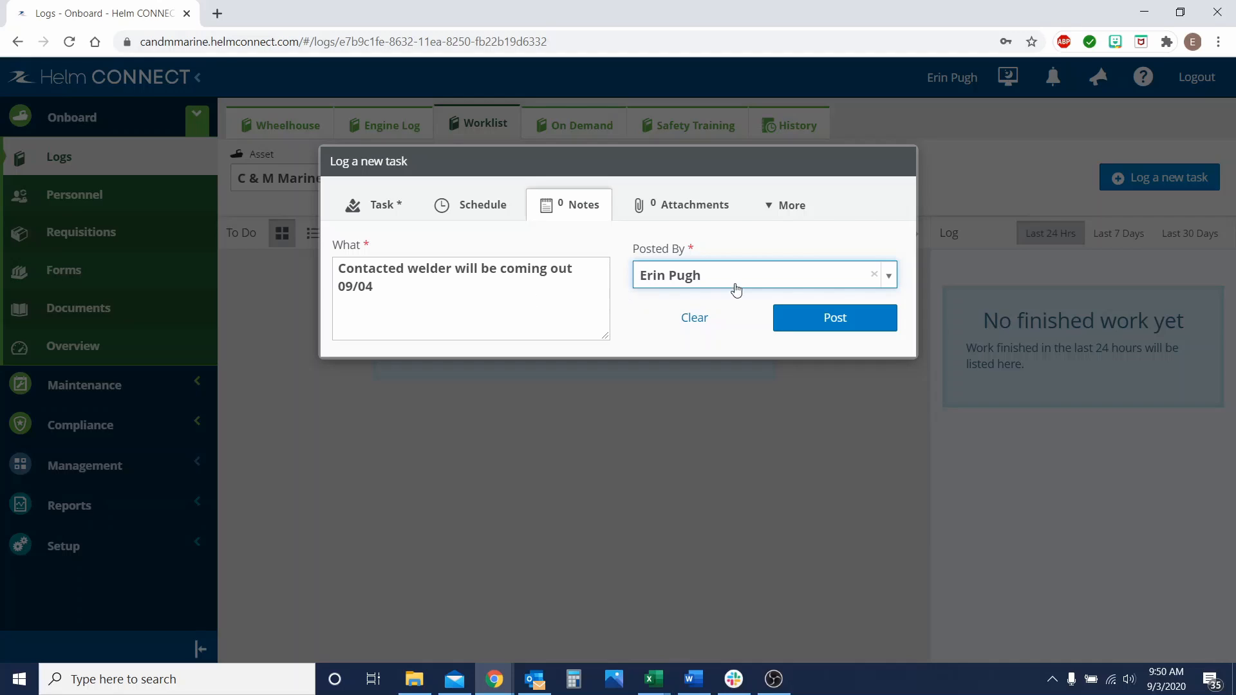
{"action": "left_click", "coordinate": [847, 322]}
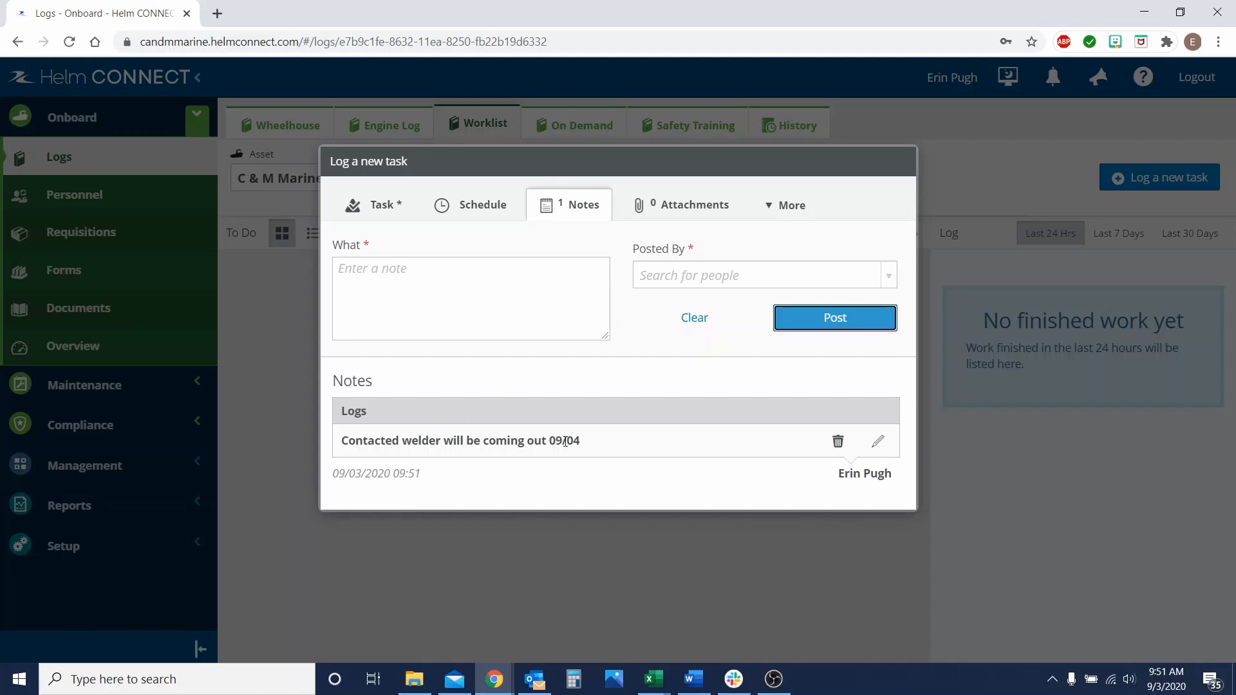
Examine the options for attaching files and linking documents to the task without adding any.
{"action": "left_click", "coordinate": [670, 210]}
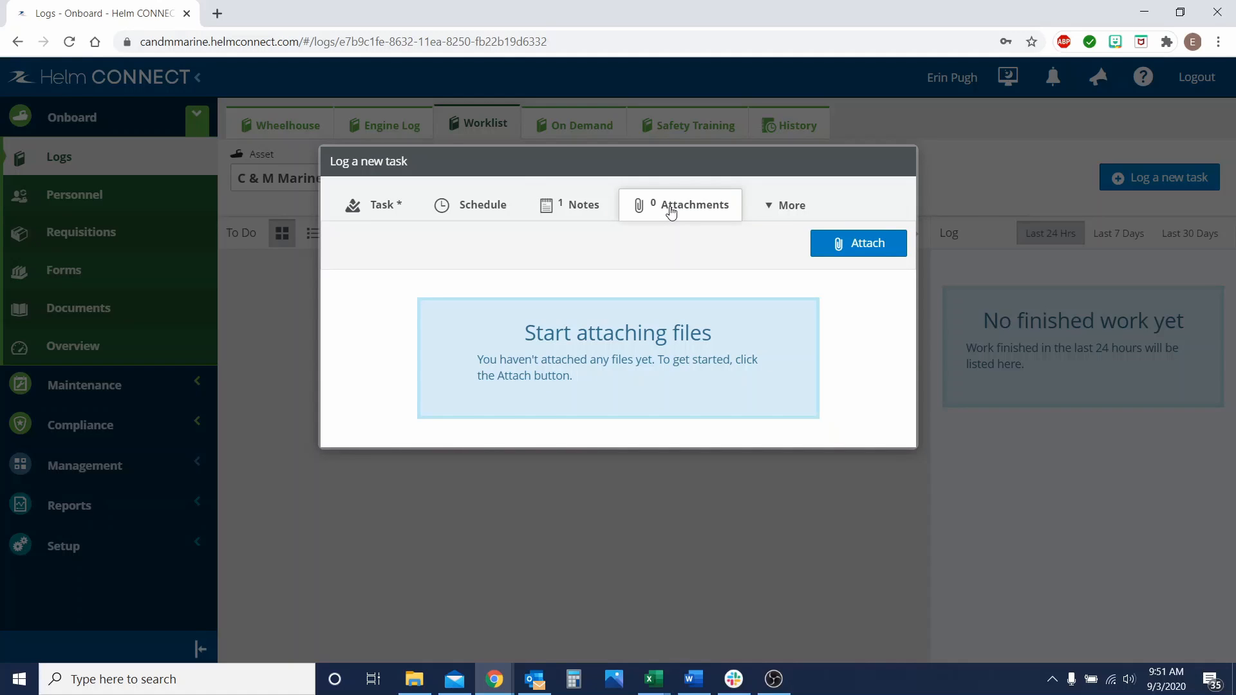
{"action": "left_click", "coordinate": [848, 243]}
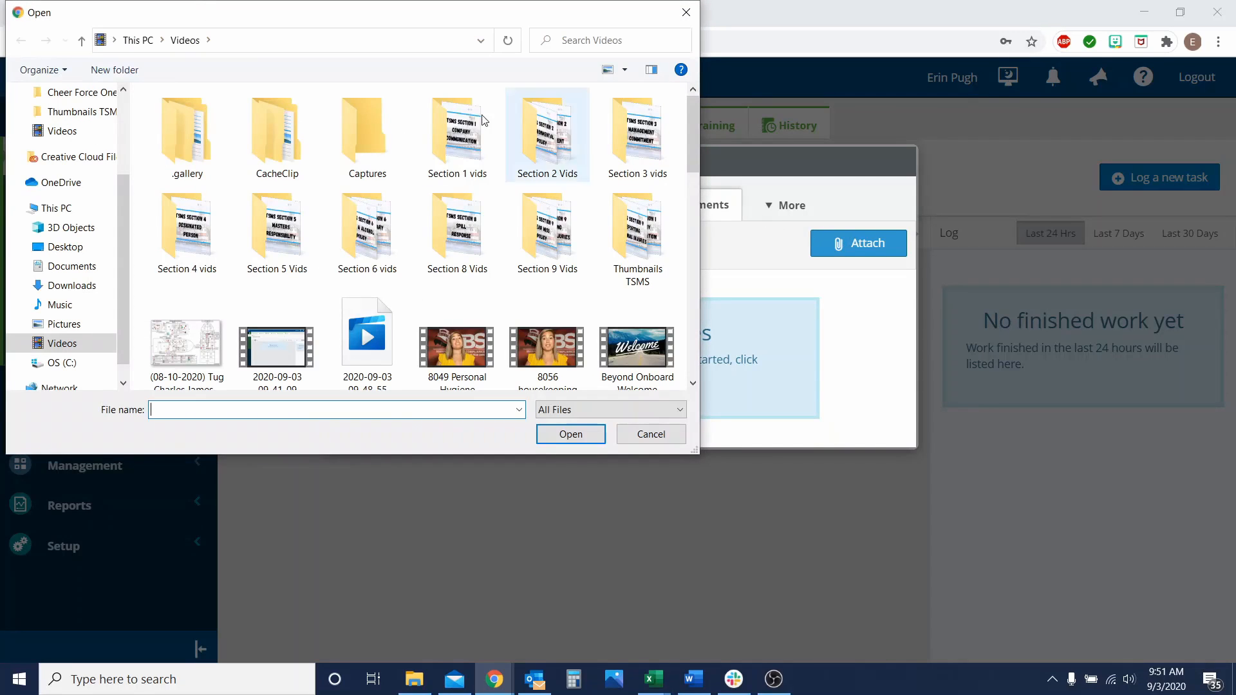
{"action": "left_click", "coordinate": [696, 11]}
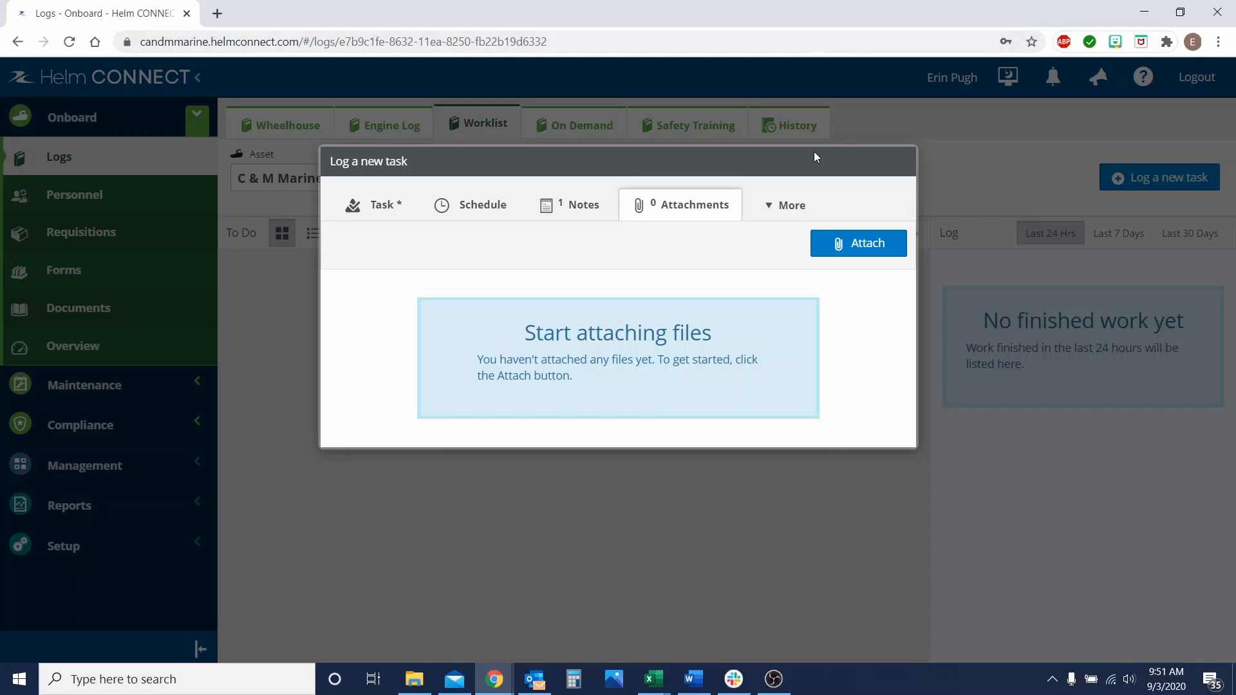
{"action": "left_click", "coordinate": [788, 206]}
{"action": "left_click", "coordinate": [772, 235]}
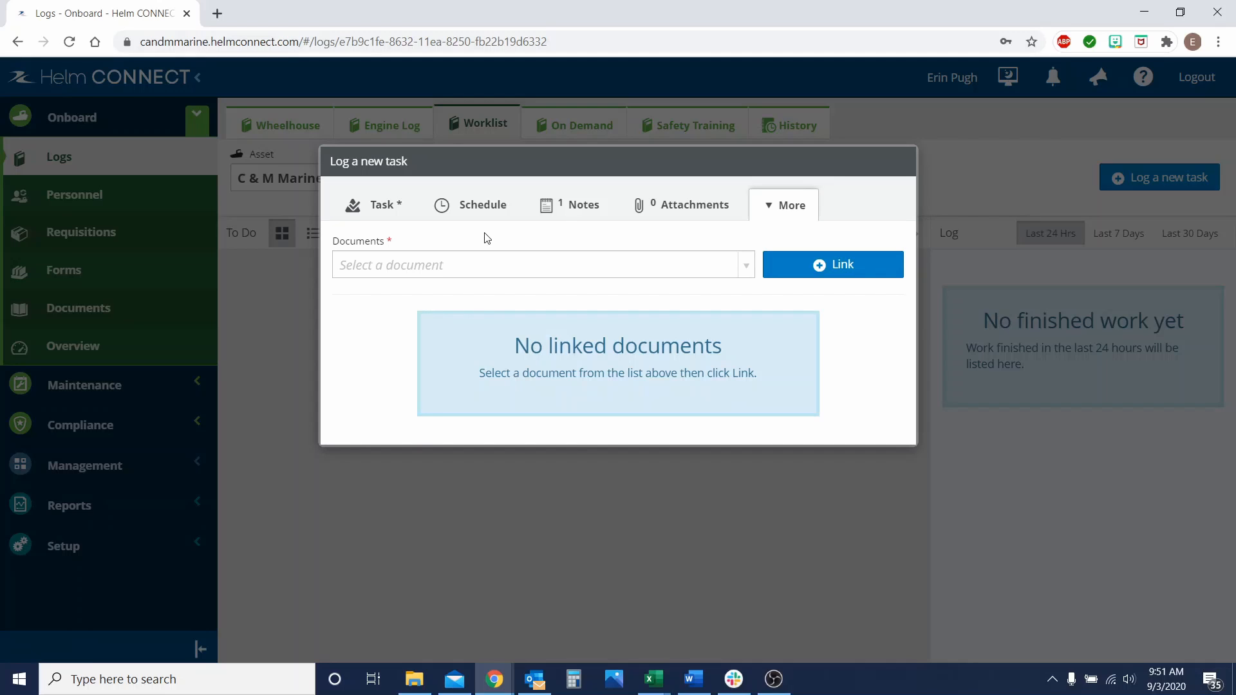
Link the document SMM 07 Vessel Operations, version 2019, to the task, selecting the creator's name.
{"action": "left_click", "coordinate": [430, 272]}
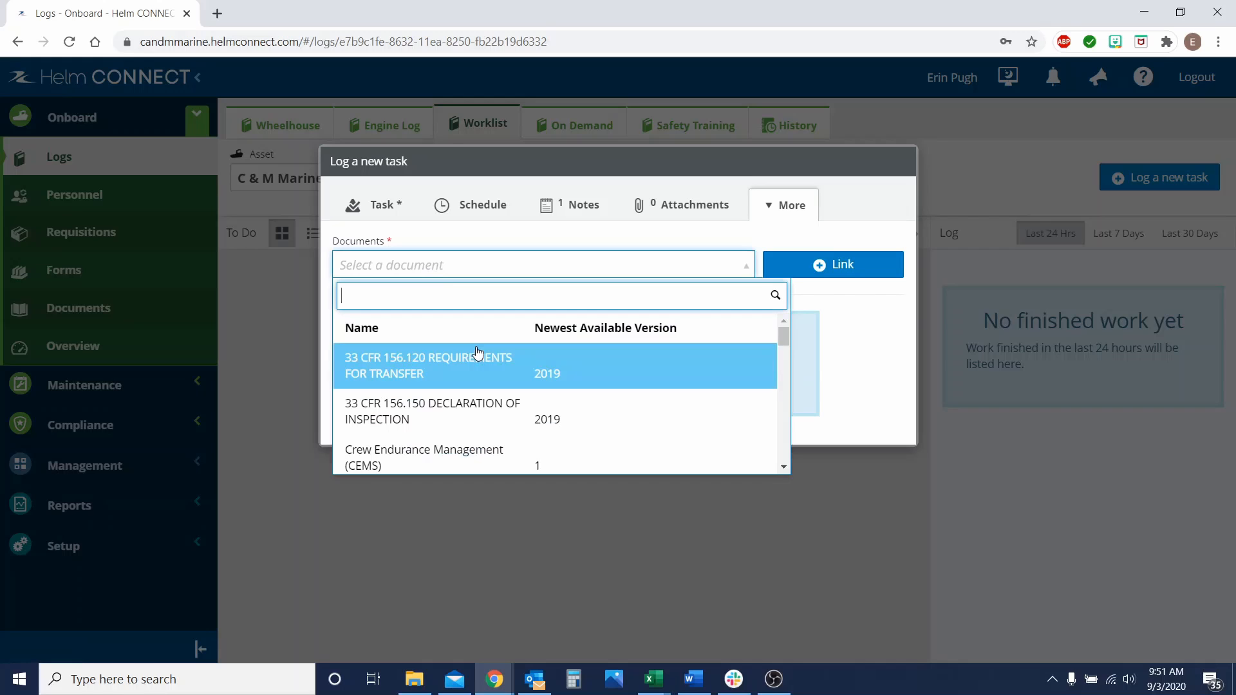
{"action": "scroll", "coordinate": [470, 365], "scroll_direction": "down", "scroll_amount": 5}
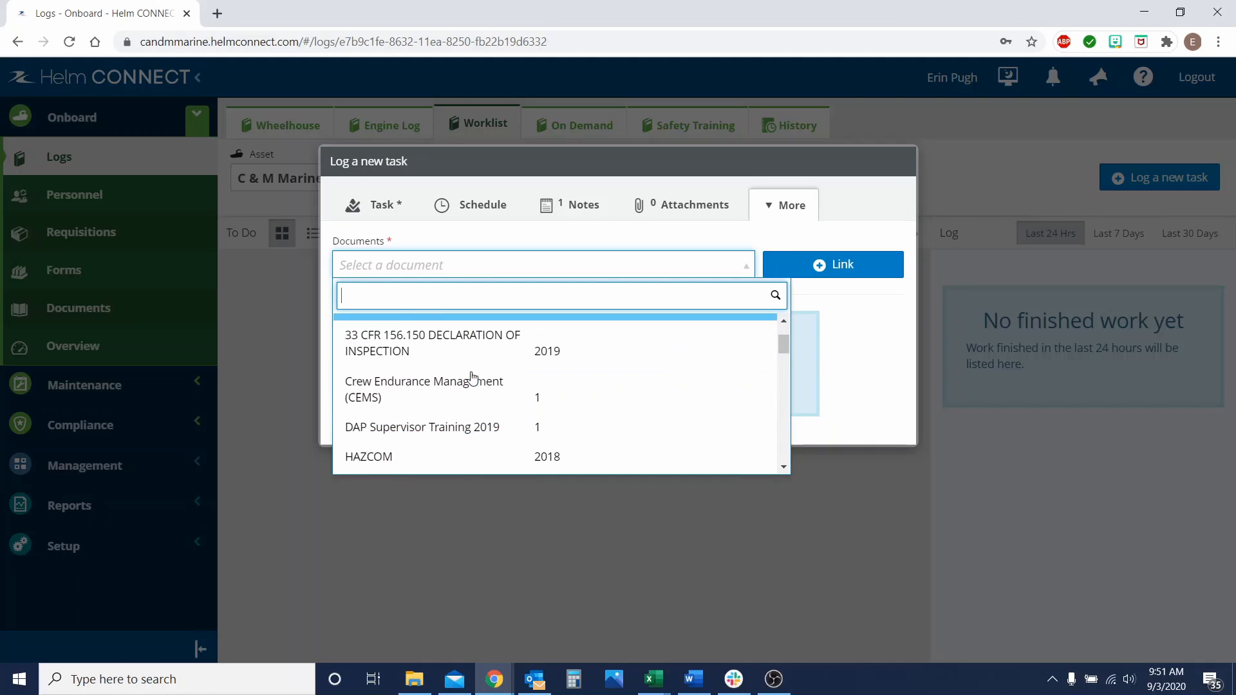
{"action": "scroll", "coordinate": [472, 394], "scroll_direction": "down", "scroll_amount": 5}
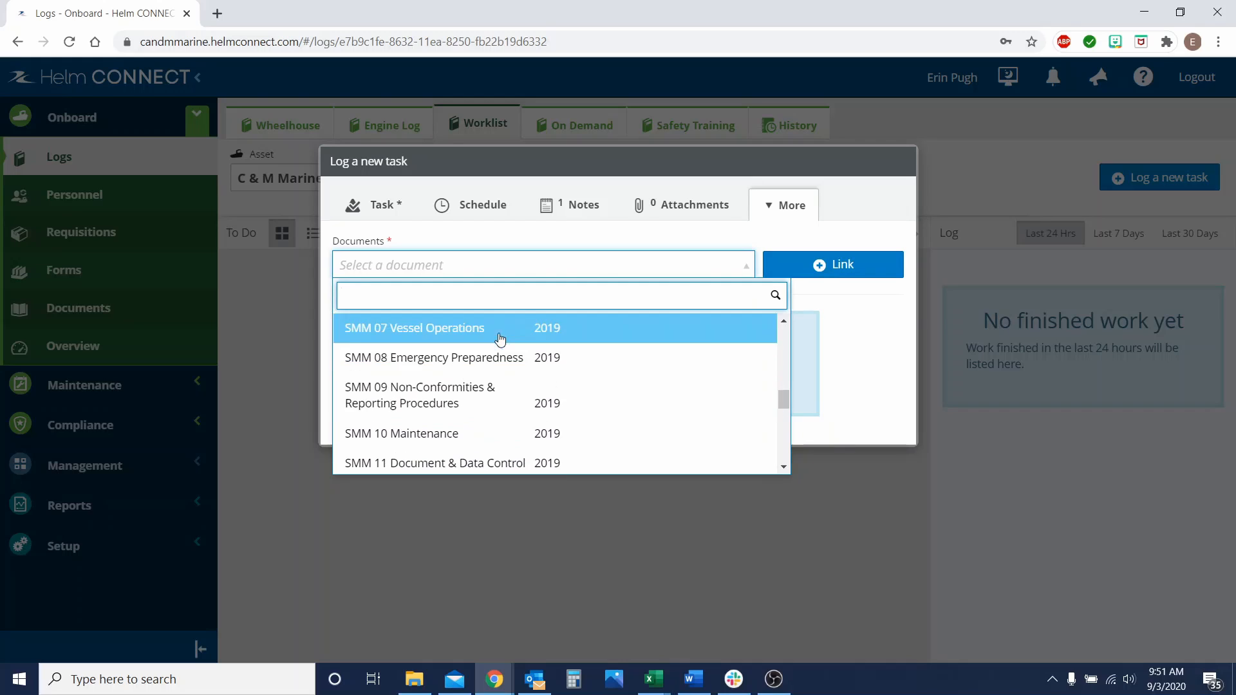
{"action": "left_click", "coordinate": [494, 329]}
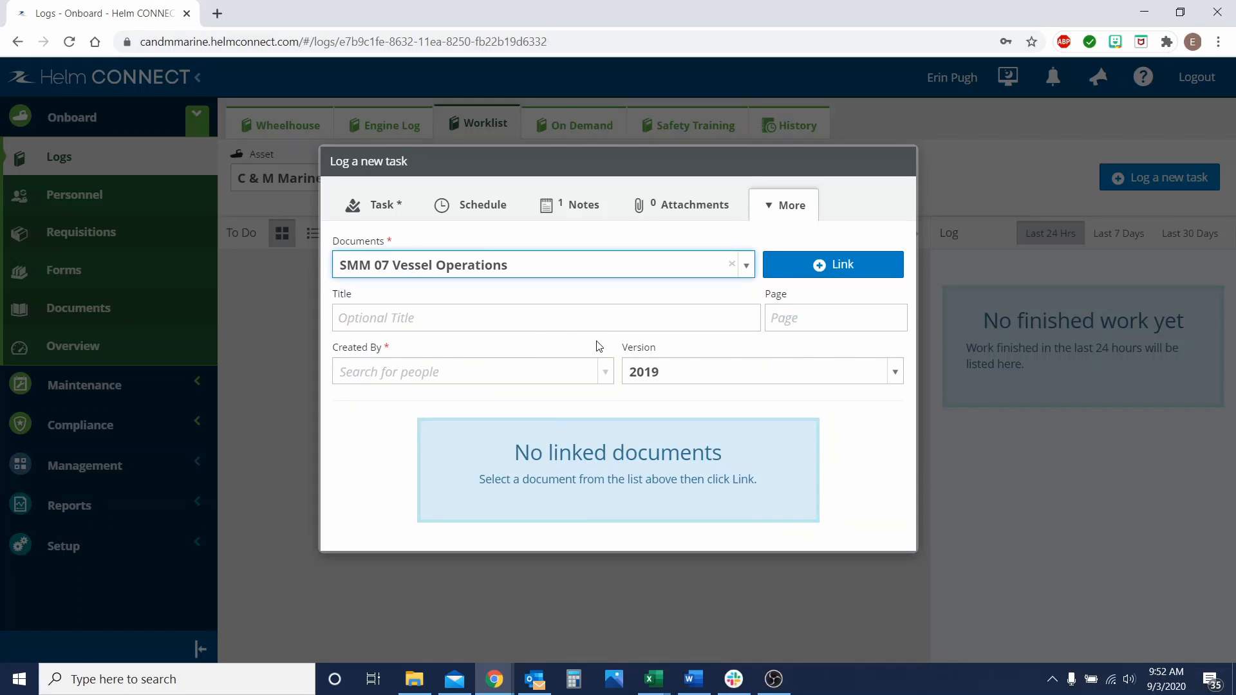
{"action": "left_click", "coordinate": [478, 379]}
{"action": "type", "text": "er"}
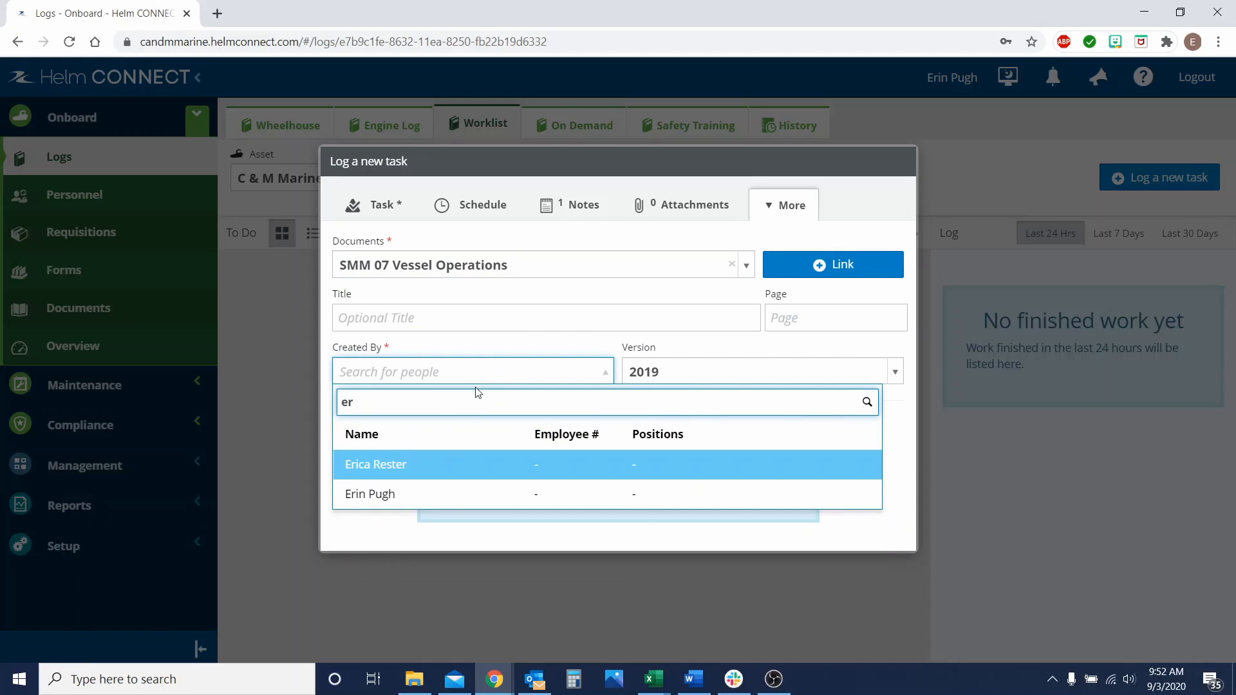
{"action": "left_click", "coordinate": [413, 495]}
{"action": "left_click", "coordinate": [869, 275]}
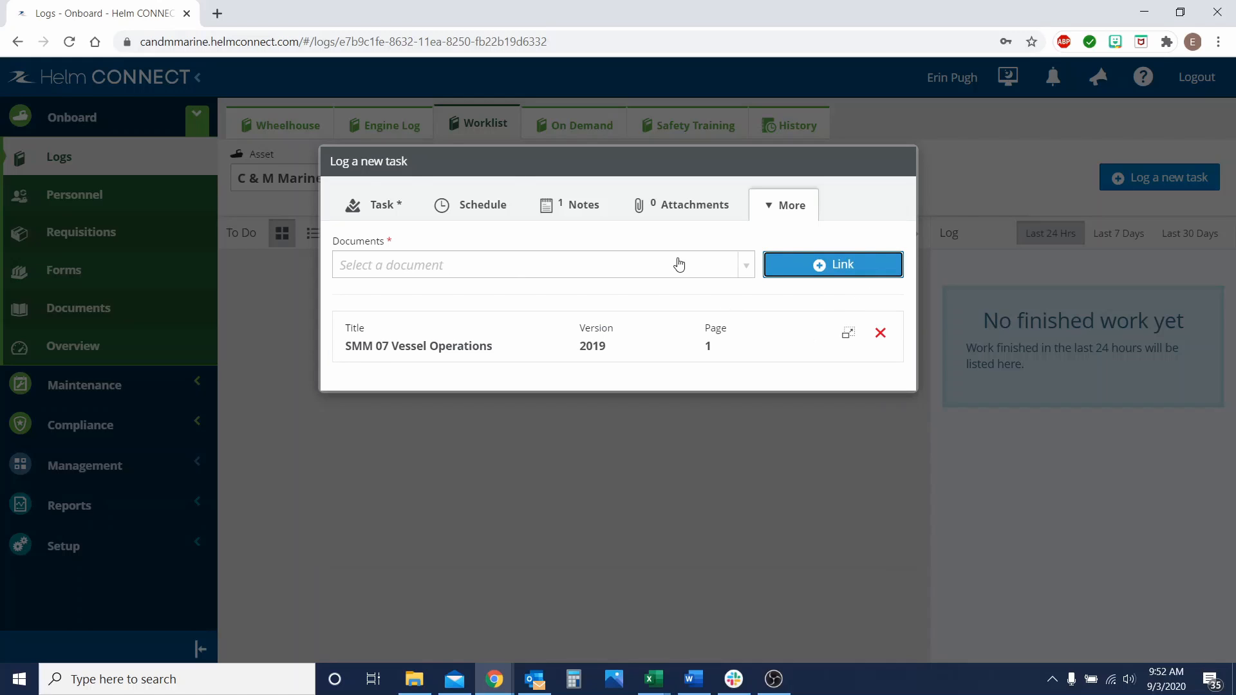
Review the Broken Hand Rail task's main and plan details, and create the task.
{"action": "left_click", "coordinate": [379, 205]}
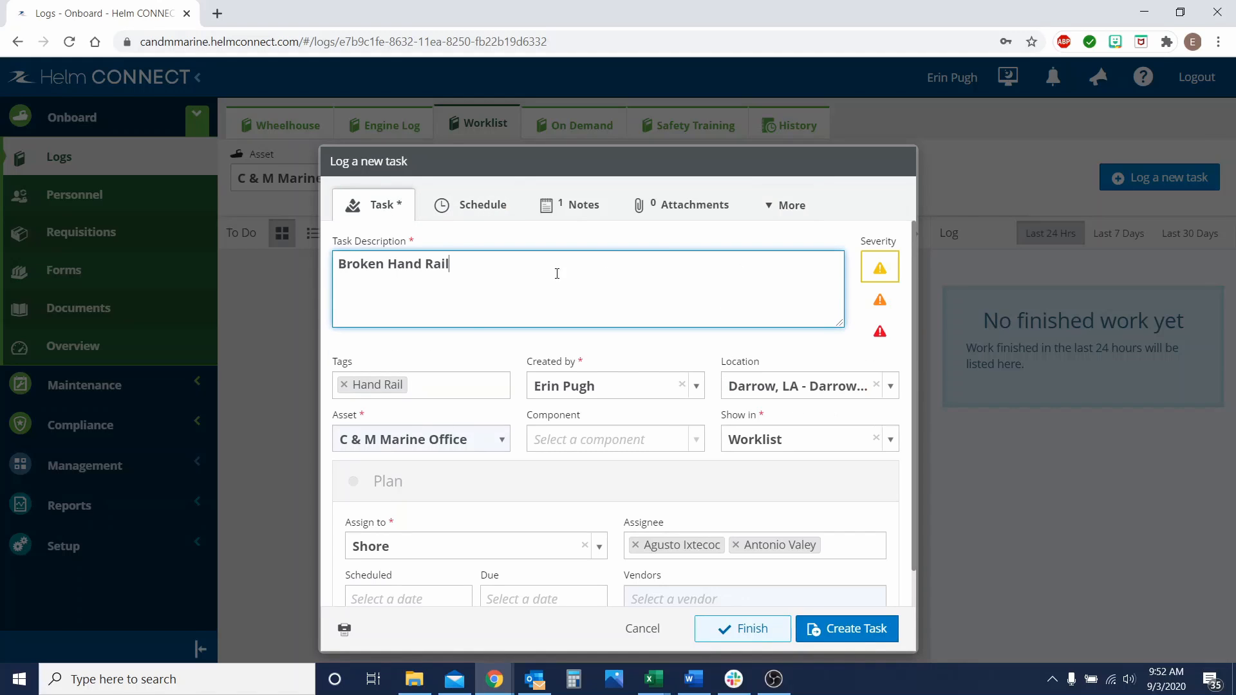
{"action": "scroll", "coordinate": [751, 269], "scroll_direction": "down", "scroll_amount": 1}
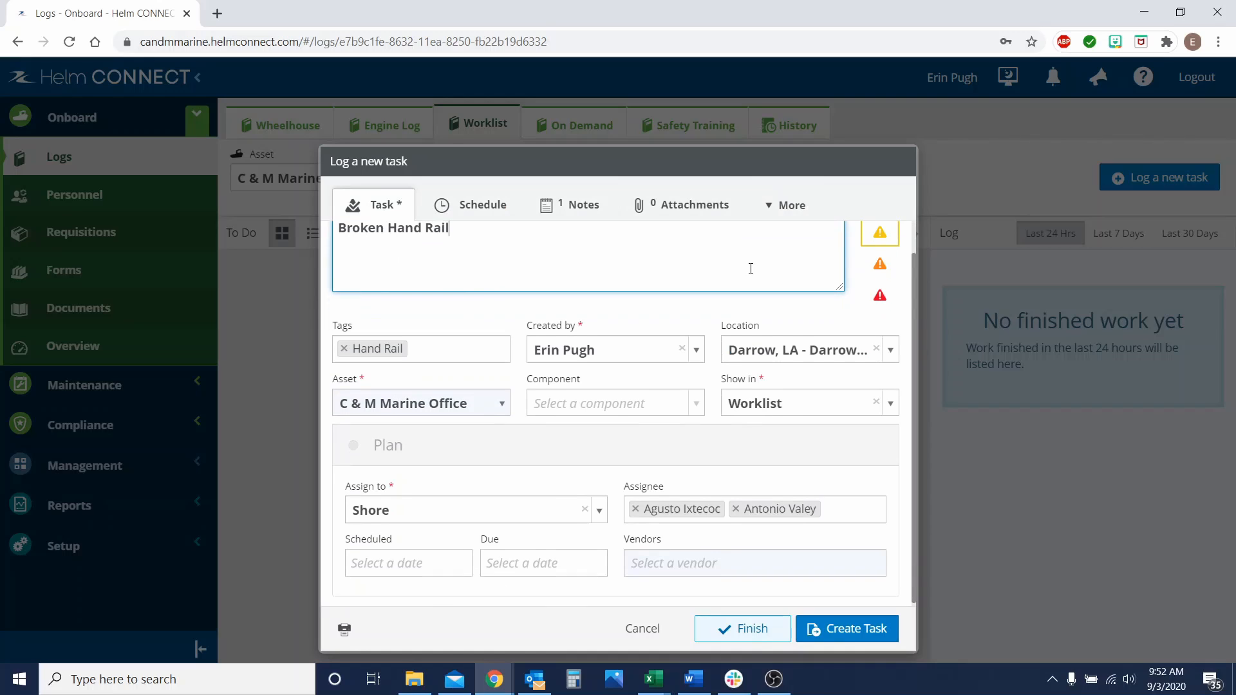
{"action": "scroll", "coordinate": [750, 269], "scroll_direction": "down", "scroll_amount": 1}
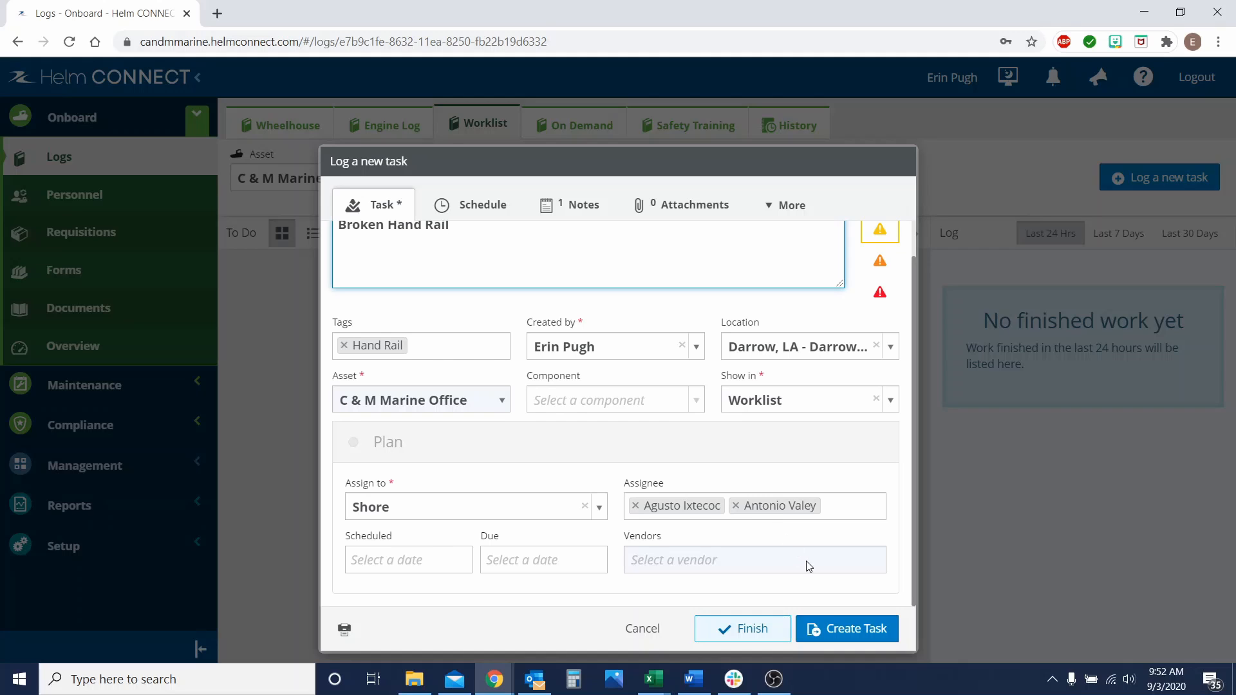
{"action": "left_click", "coordinate": [852, 636]}
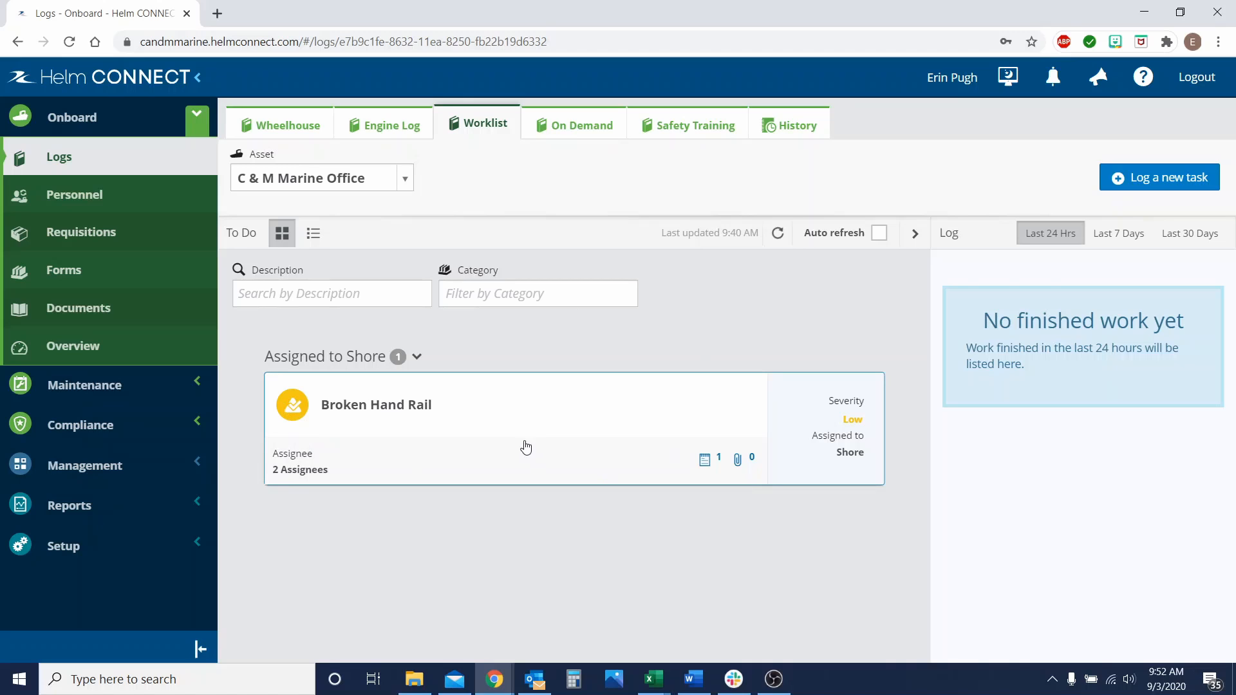
Open the Broken Hand Rail task from the Worklist, look over its details and start finishing it.
{"action": "left_click", "coordinate": [563, 446]}
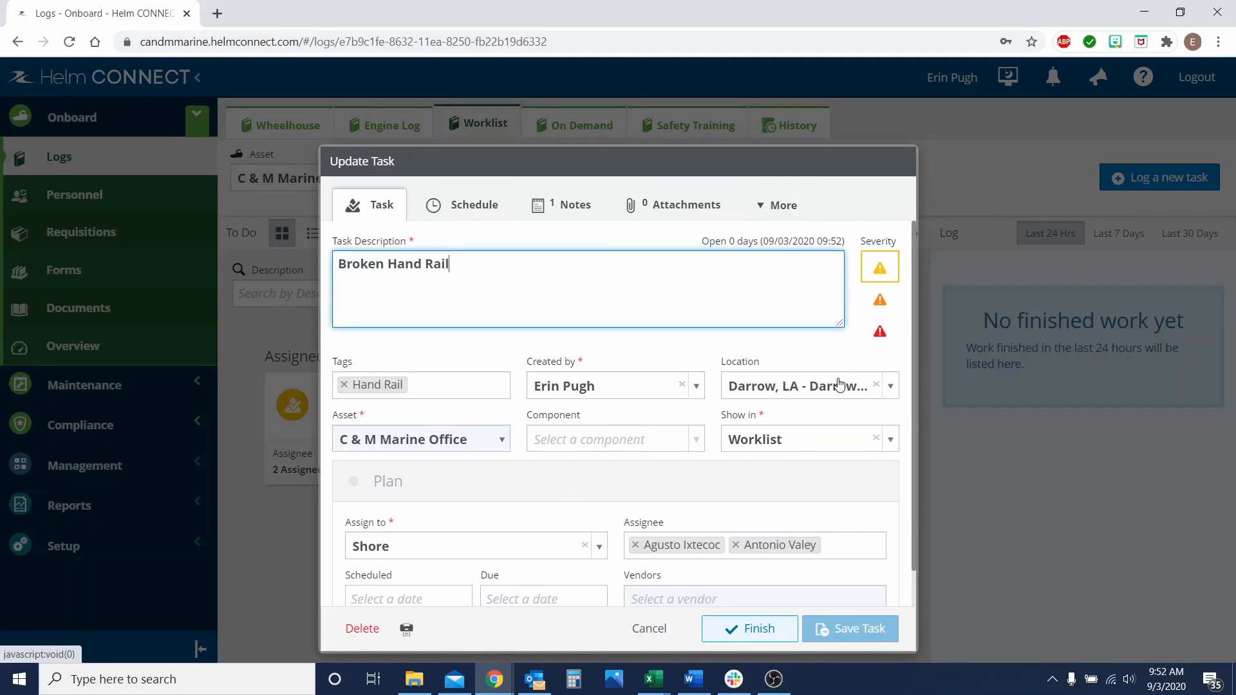
{"action": "scroll", "coordinate": [839, 384], "scroll_direction": "down", "scroll_amount": 1}
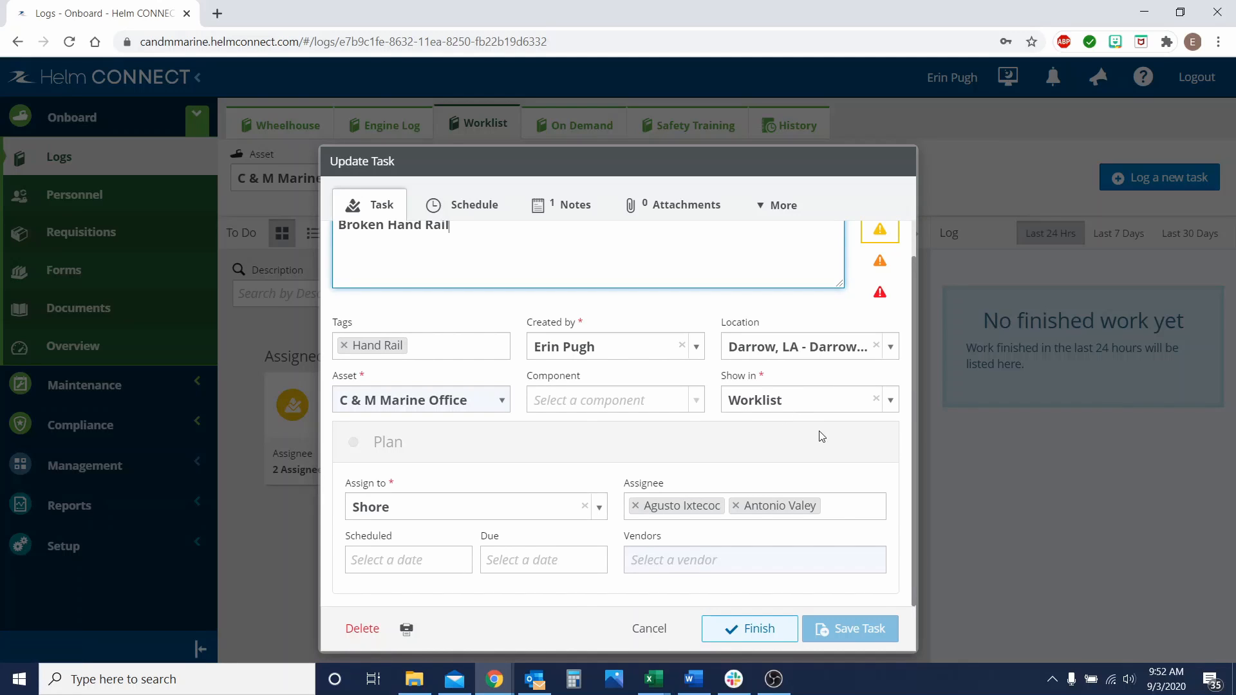
{"action": "left_click", "coordinate": [775, 630]}
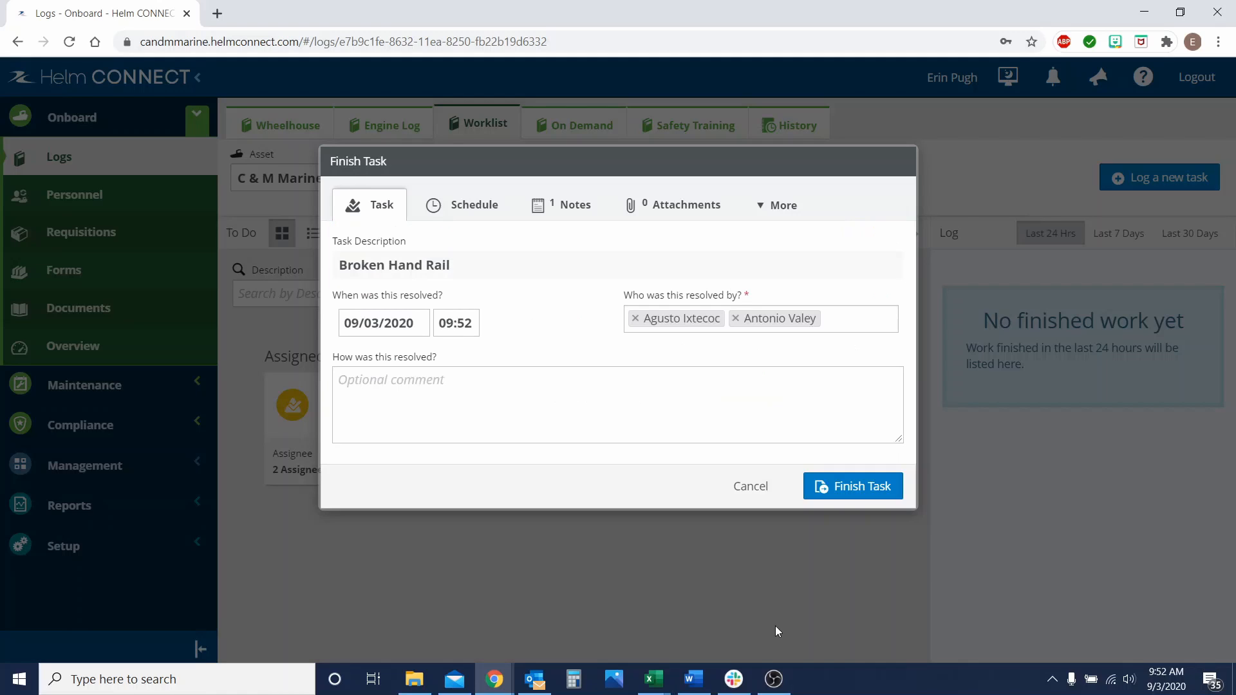
Replace both people listed as having resolved the task with Audit View.
{"action": "left_click", "coordinate": [635, 318]}
{"action": "left_click", "coordinate": [636, 318]}
{"action": "left_click", "coordinate": [641, 320]}
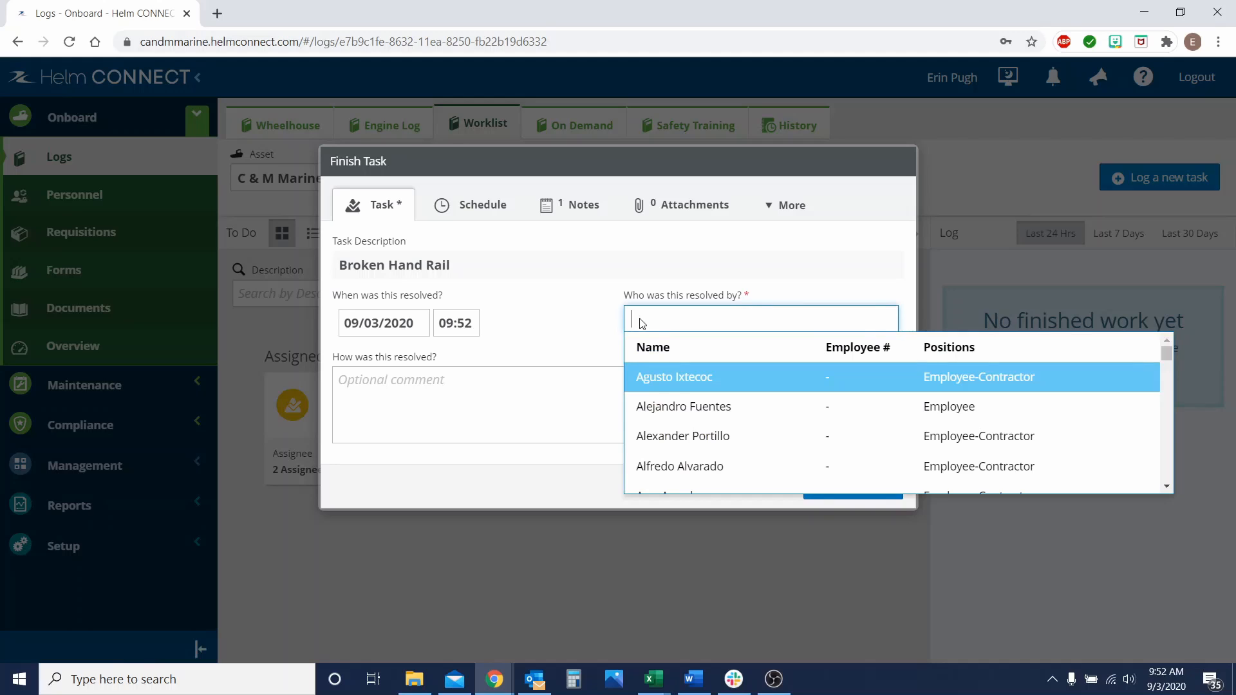
{"action": "scroll", "coordinate": [690, 402], "scroll_direction": "down", "scroll_amount": 3}
{"action": "scroll", "coordinate": [697, 470], "scroll_direction": "down", "scroll_amount": 1}
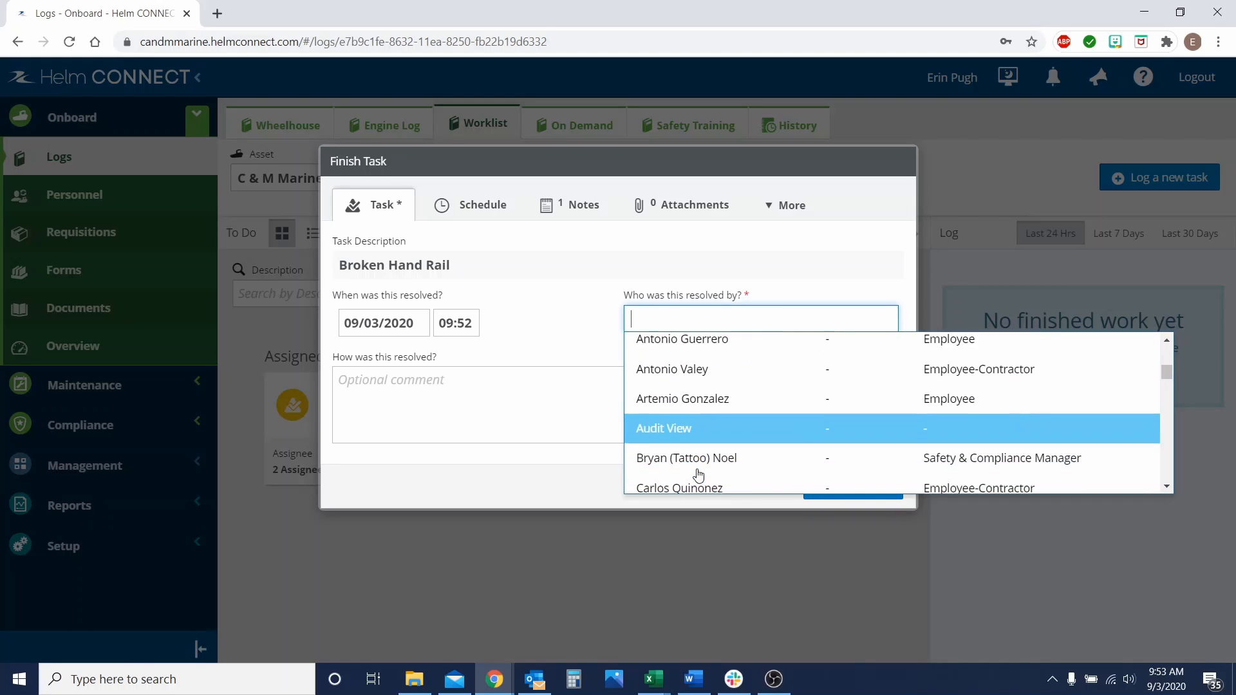
{"action": "left_click", "coordinate": [704, 400]}
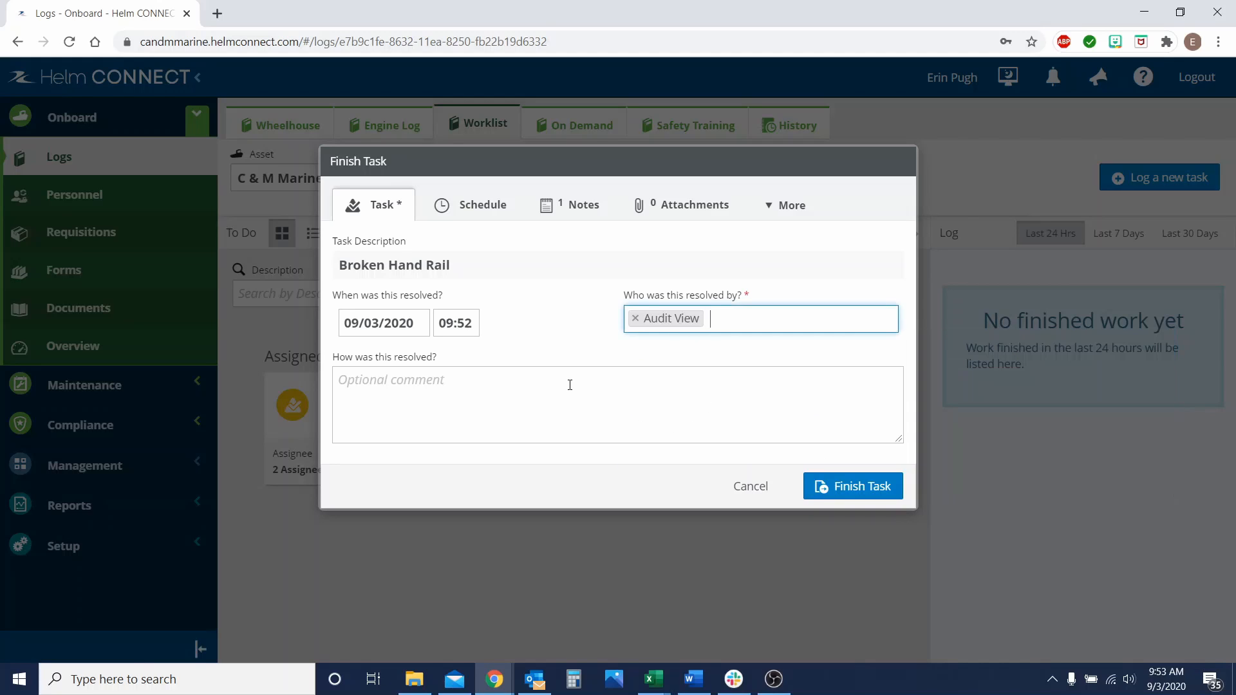
Enter the resolution comment "Broken Hand Rail was fixed", keep the resolved date 09/03/2020 and finish the task.
{"action": "left_click", "coordinate": [464, 379]}
{"action": "type", "text": "Broken"}
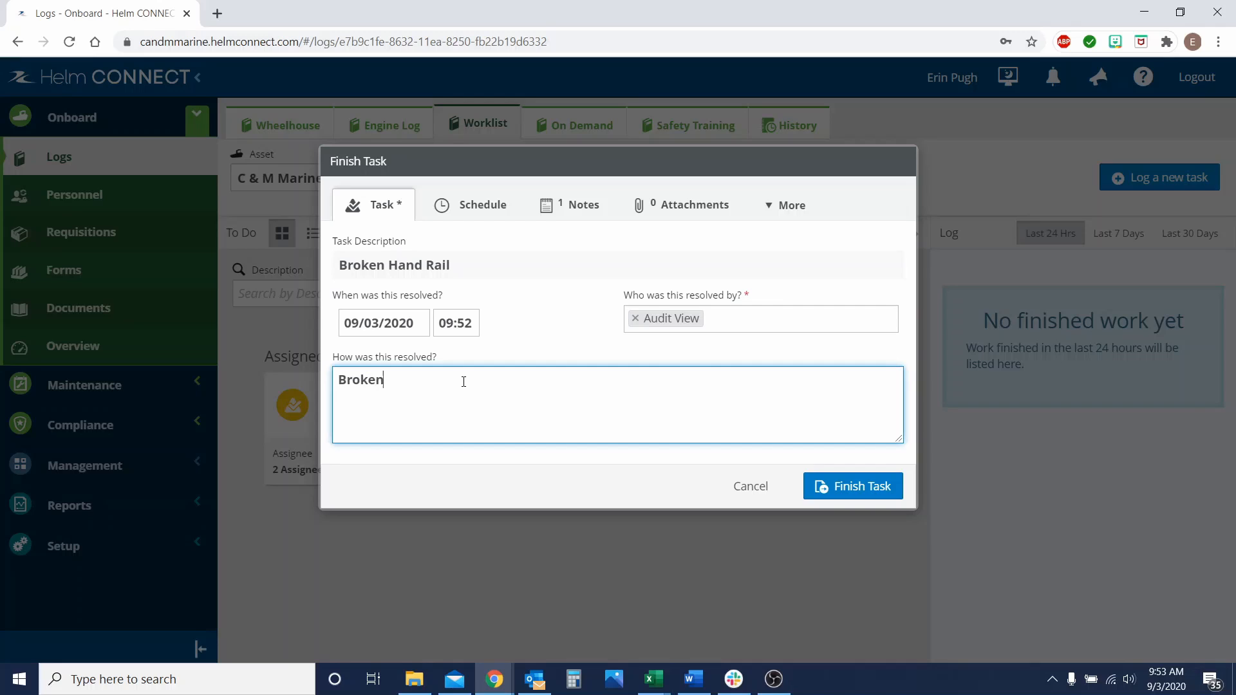
{"action": "type", "text": " Hand Rail was fixed"}
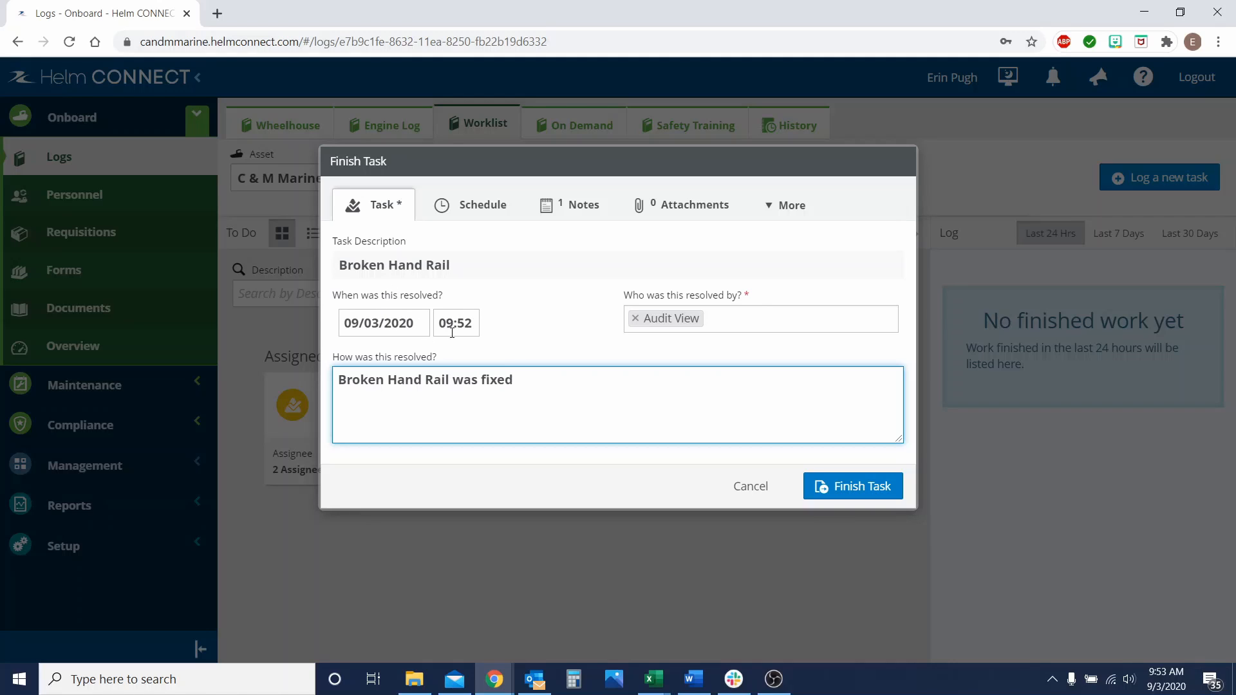
{"action": "left_click", "coordinate": [373, 330]}
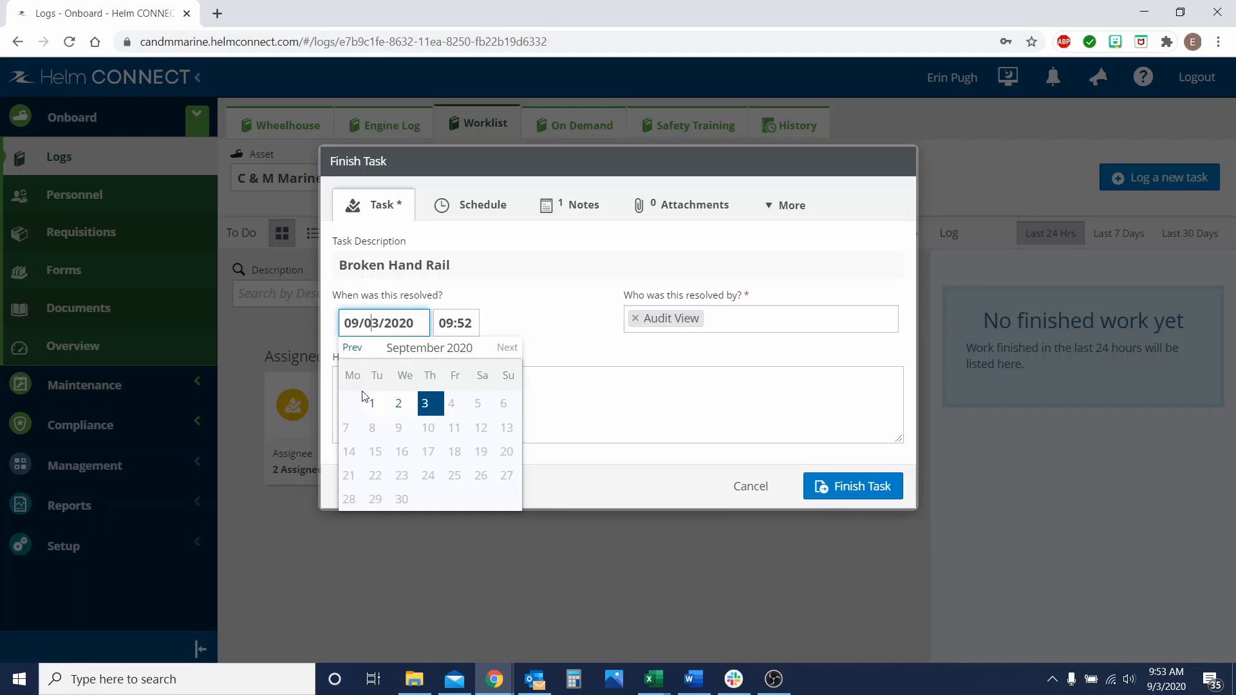
{"action": "left_click", "coordinate": [542, 312]}
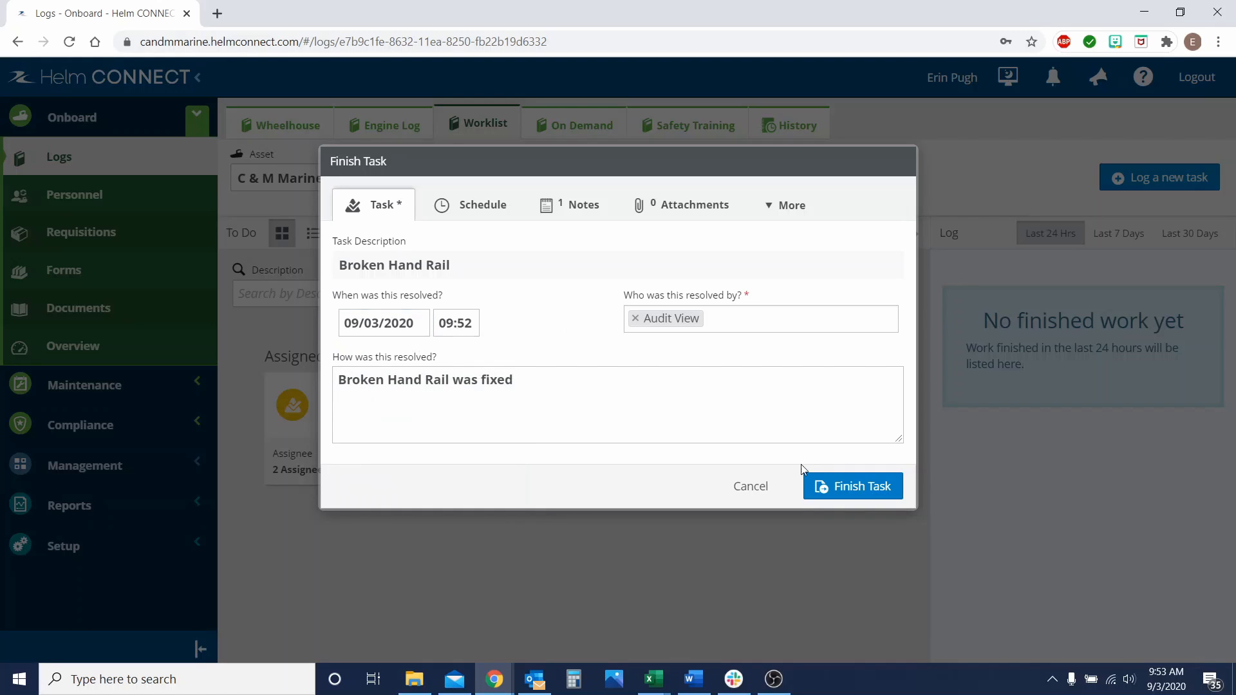
{"action": "left_click", "coordinate": [885, 487]}
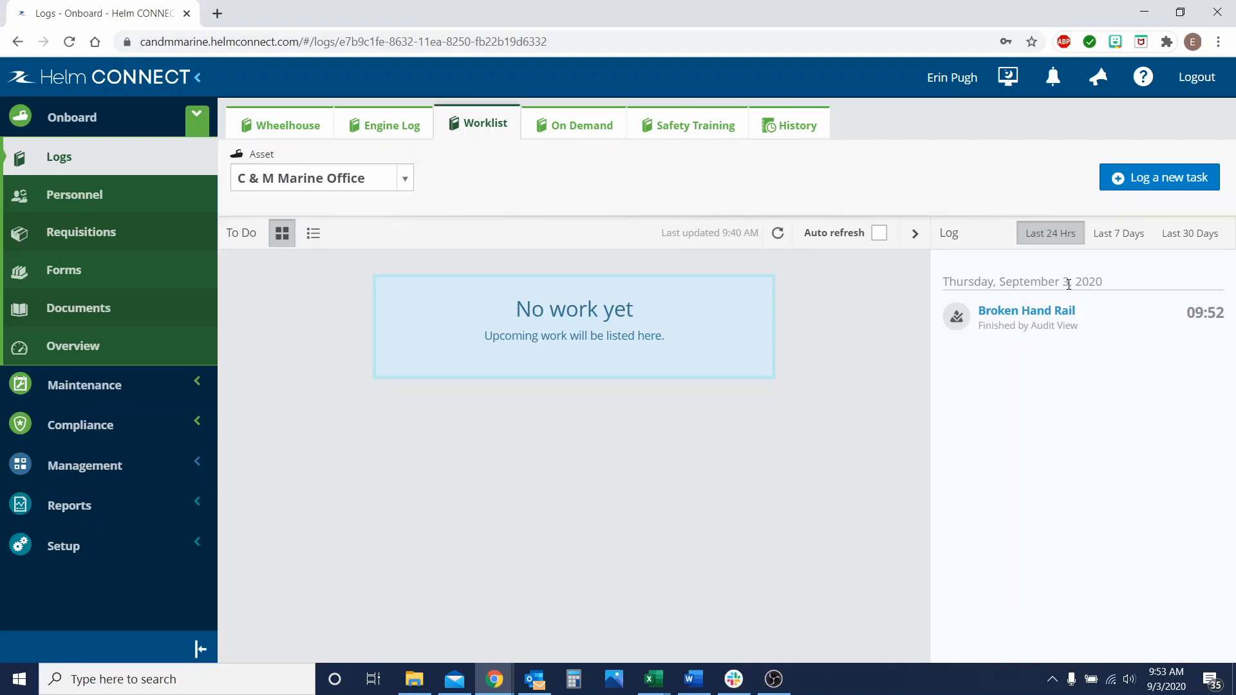
Examine the finished Broken Hand Rail record's plan, activity, severity, notes and linked documents, and return to the Worklist.
{"action": "left_click", "coordinate": [1056, 311]}
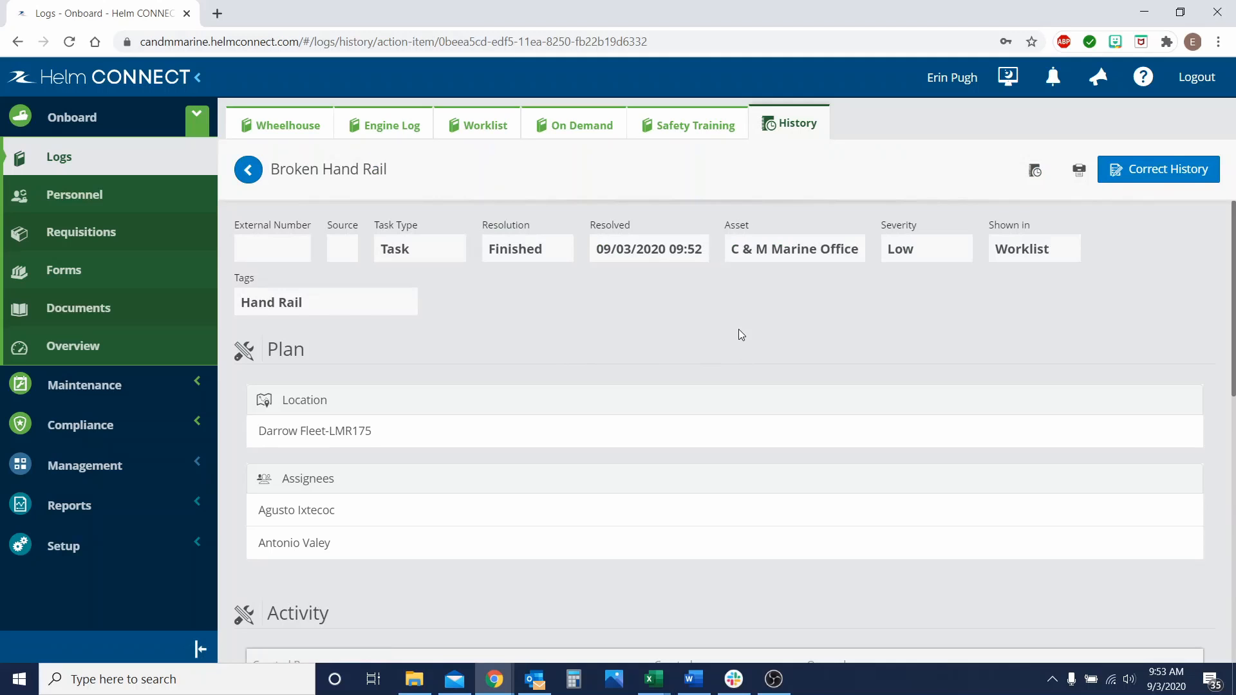
{"action": "scroll", "coordinate": [737, 332], "scroll_direction": "down", "scroll_amount": 6}
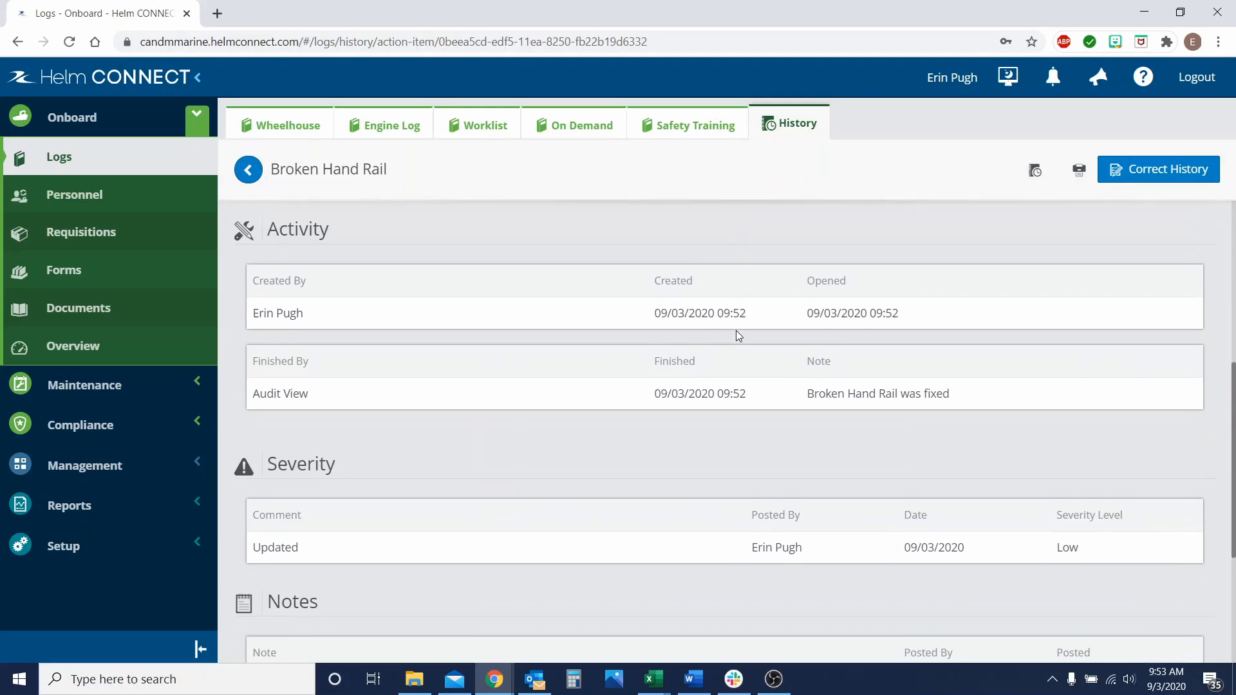
{"action": "scroll", "coordinate": [736, 331], "scroll_direction": "down", "scroll_amount": 4}
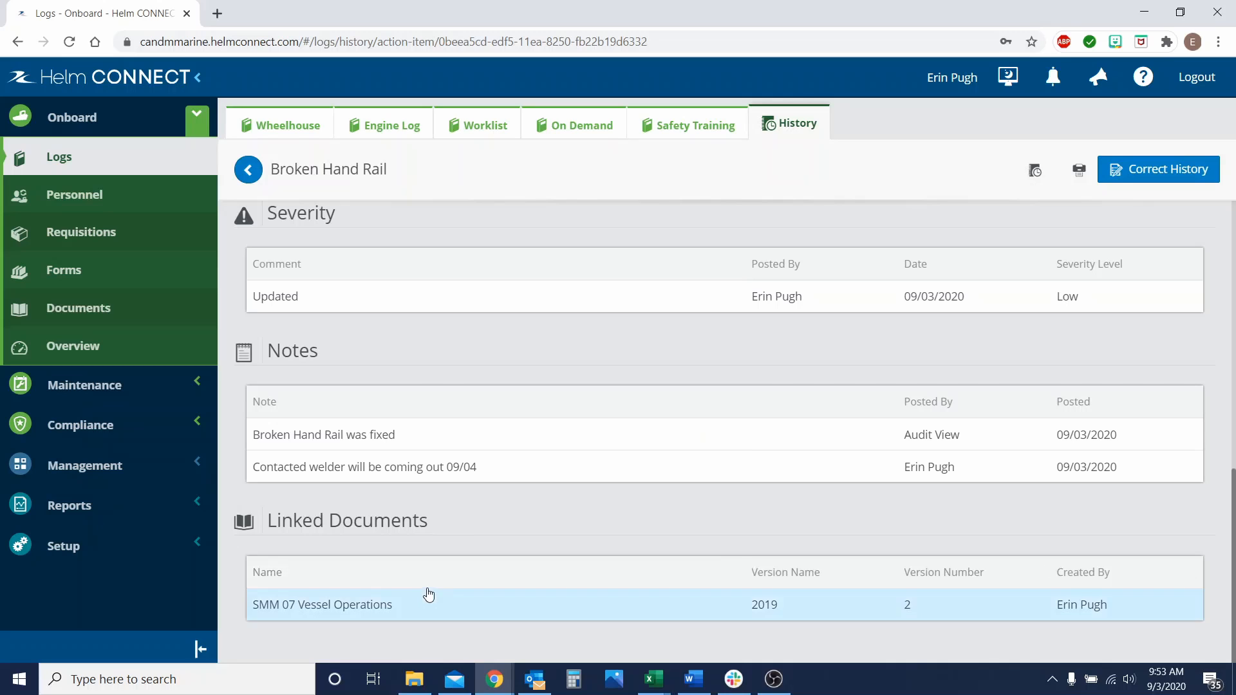
{"action": "scroll", "coordinate": [447, 560], "scroll_direction": "up", "scroll_amount": 3}
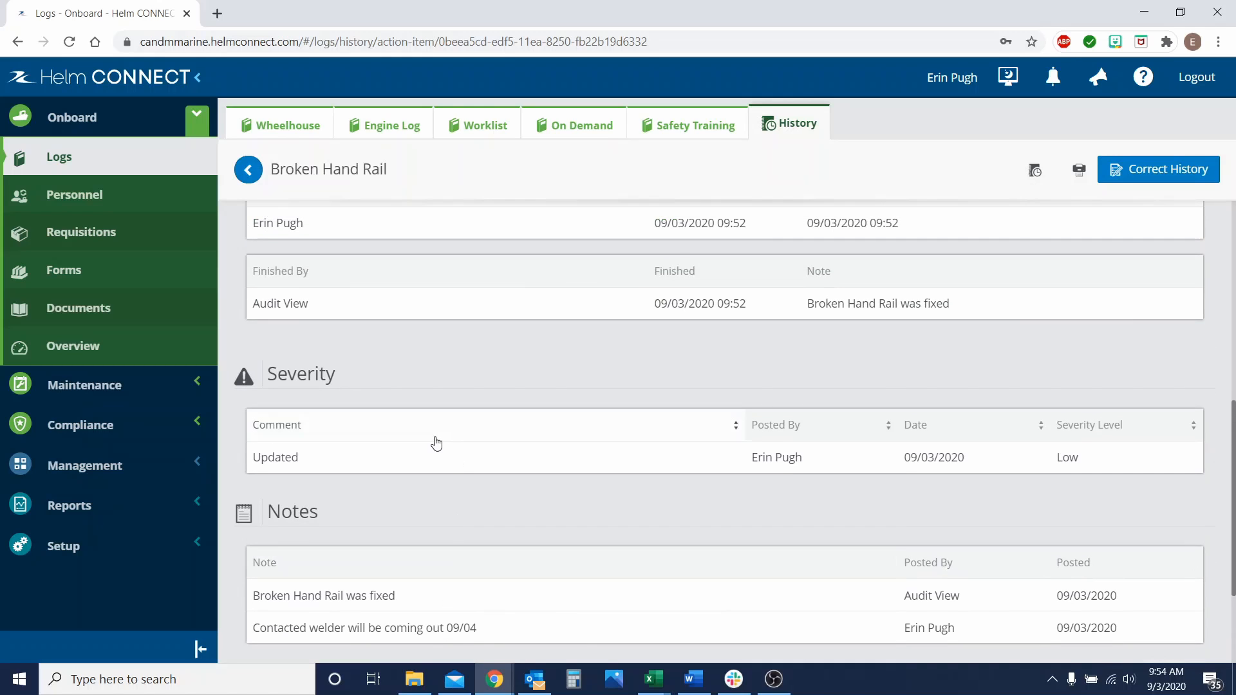
{"action": "scroll", "coordinate": [436, 443], "scroll_direction": "up", "scroll_amount": 4}
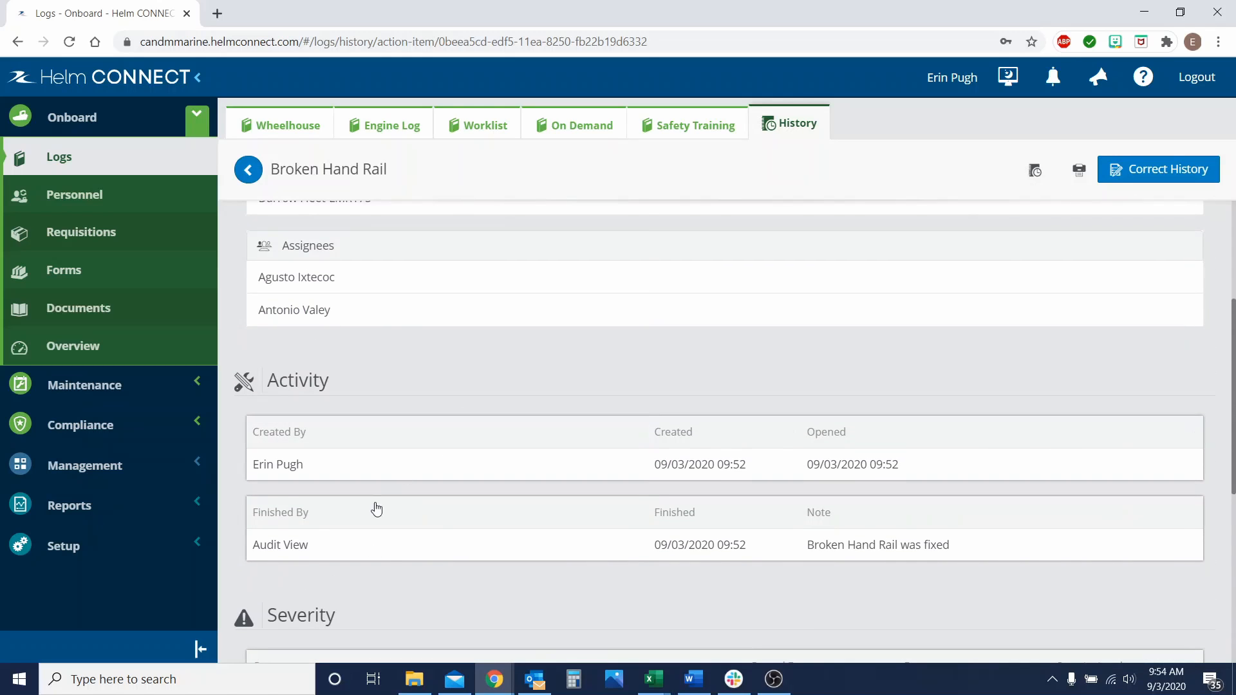
{"action": "scroll", "coordinate": [407, 569], "scroll_direction": "up", "scroll_amount": 4}
{"action": "scroll", "coordinate": [329, 566], "scroll_direction": "down", "scroll_amount": 4}
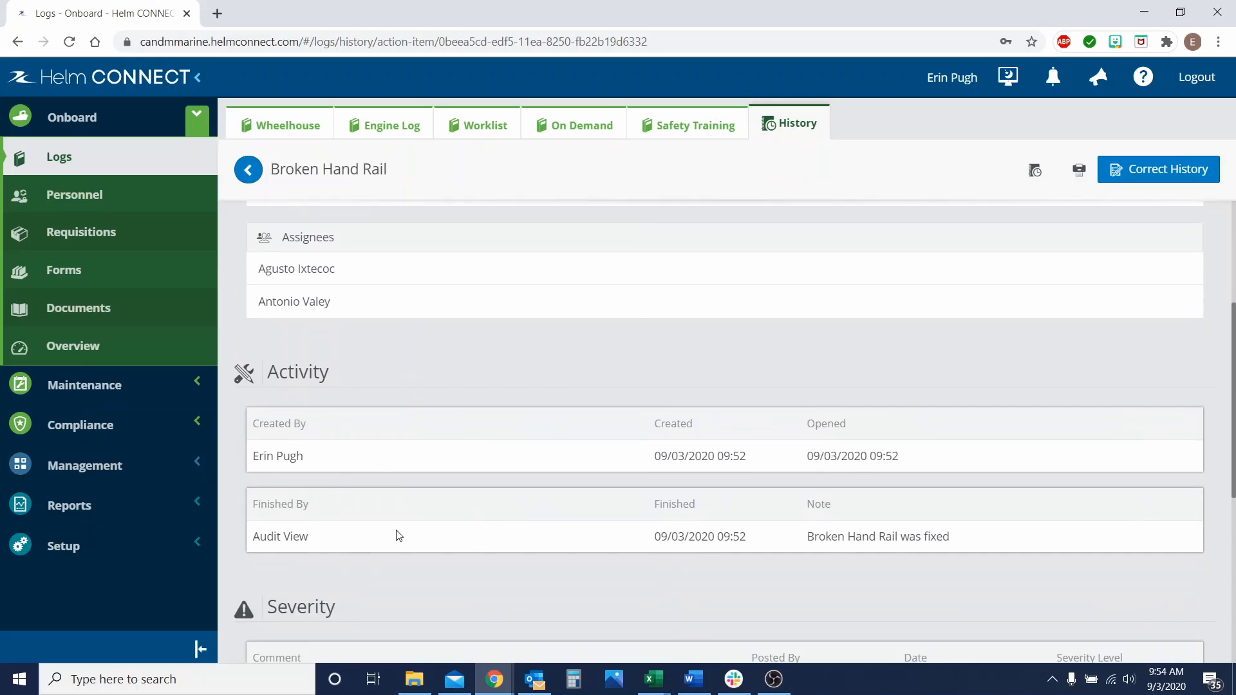
{"action": "scroll", "coordinate": [353, 563], "scroll_direction": "up", "scroll_amount": 4}
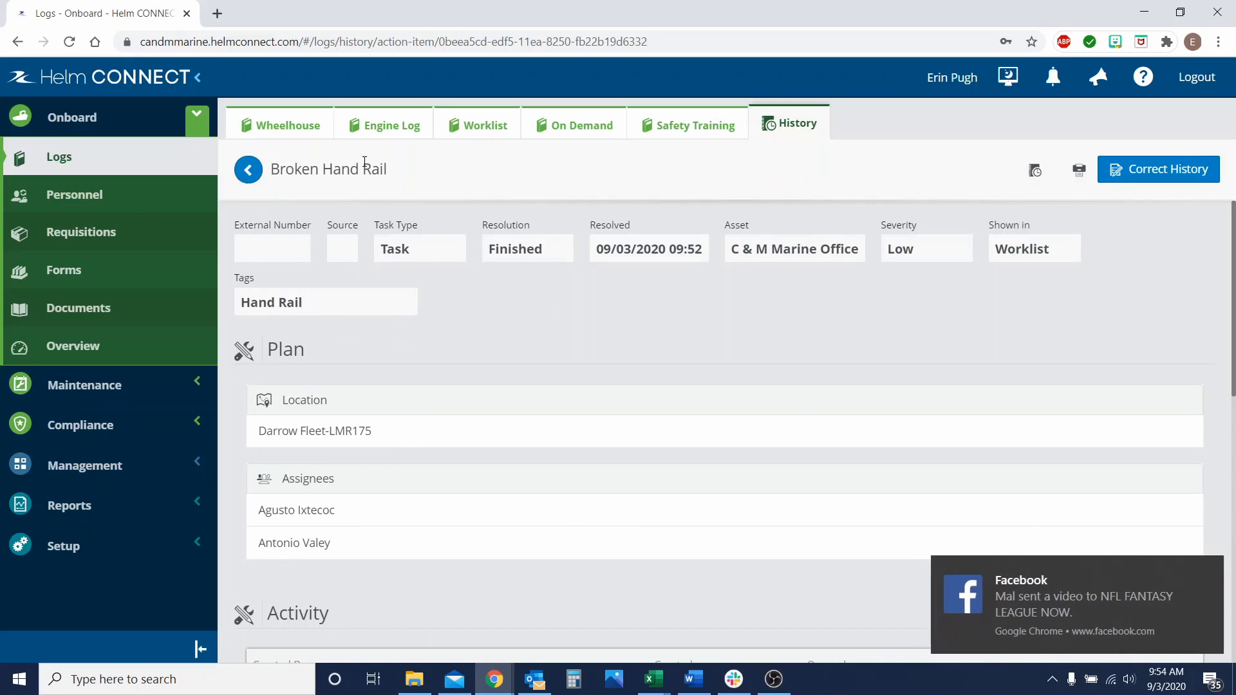
{"action": "left_click", "coordinate": [1207, 569]}
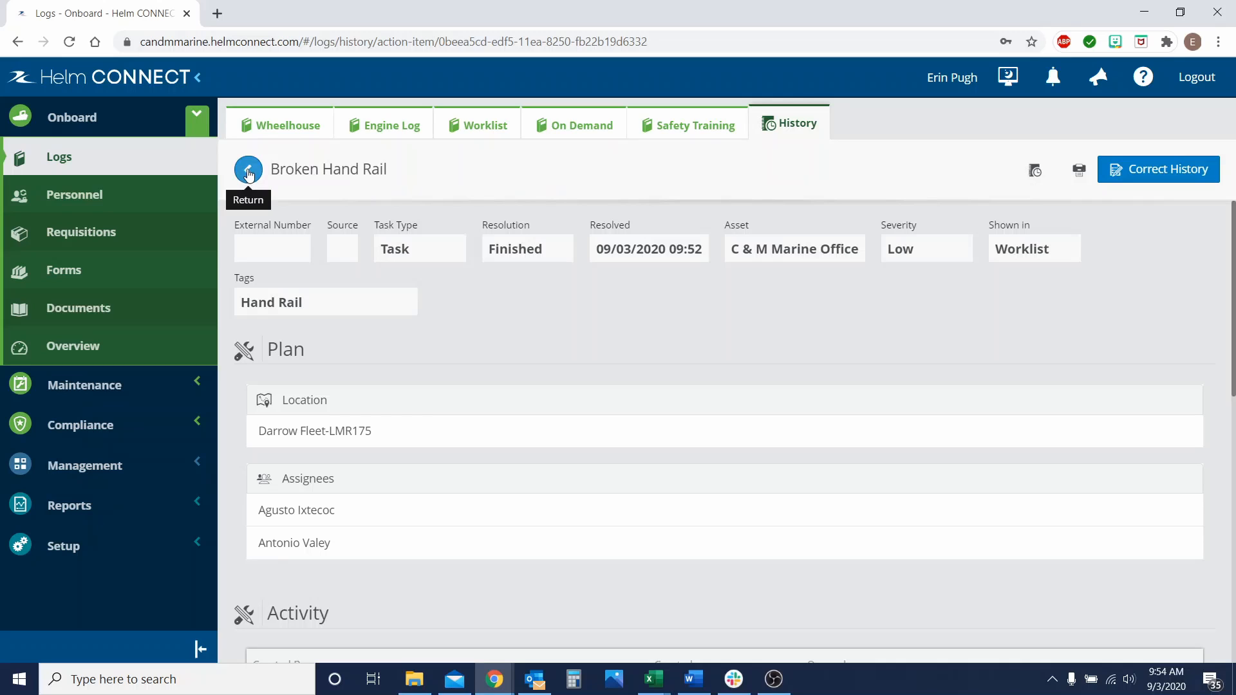
{"action": "left_click", "coordinate": [487, 128]}
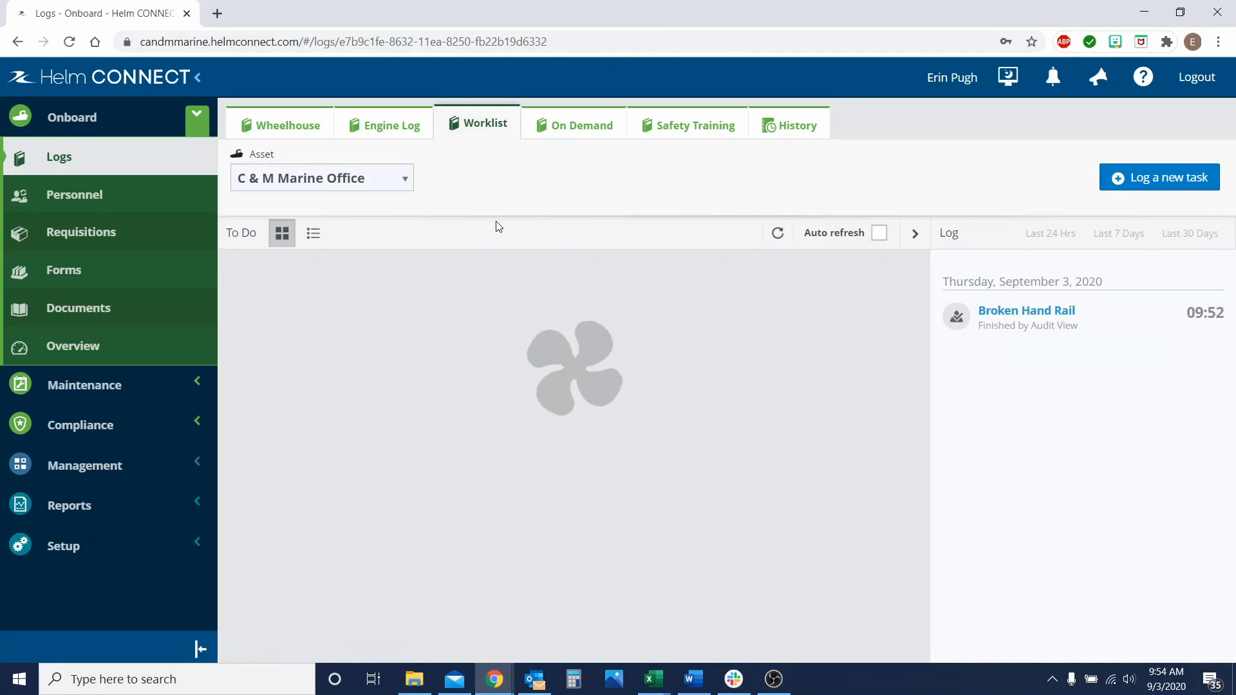